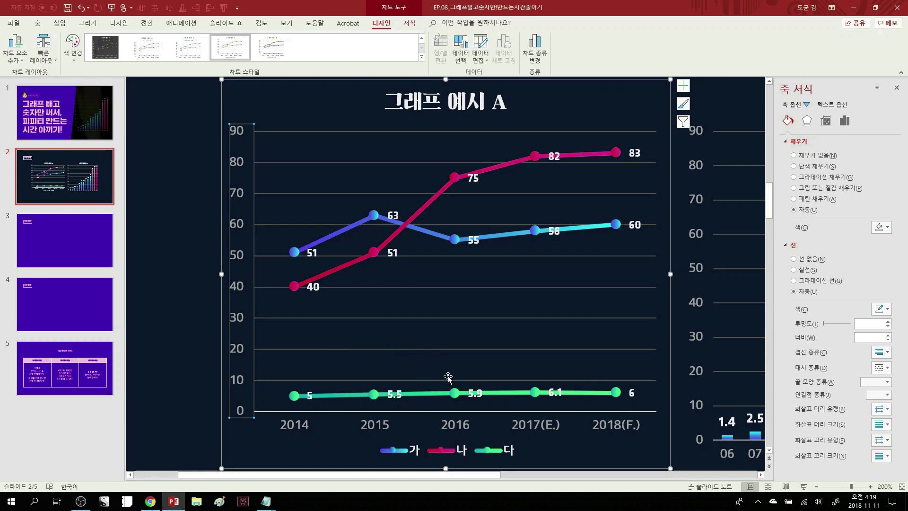
- Examine the column chart 그래프 예시 B up close and compare it with the line chart
click(624, 347)
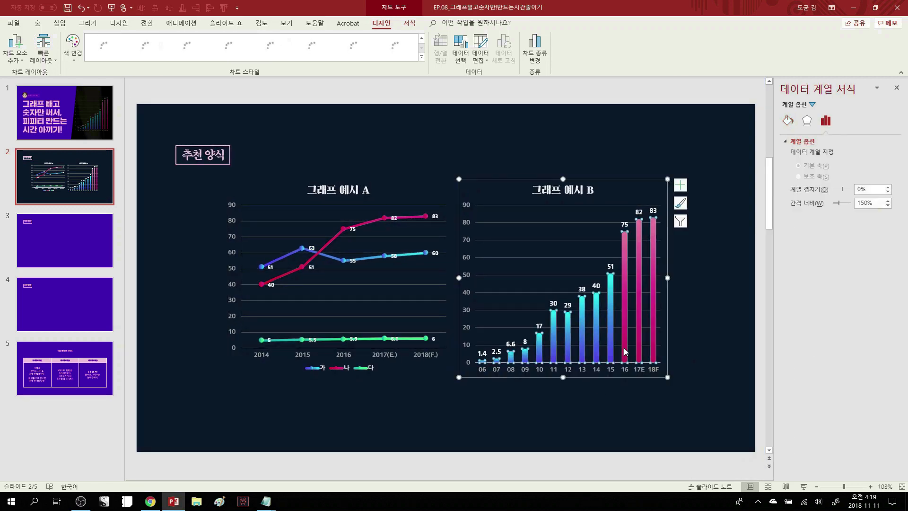
scroll(624, 347, up, 3)
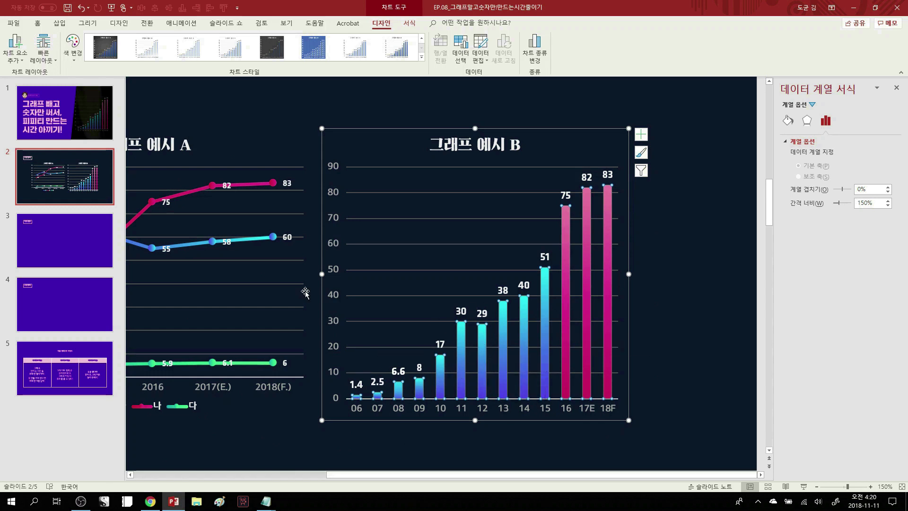
scroll(305, 293, down, 2)
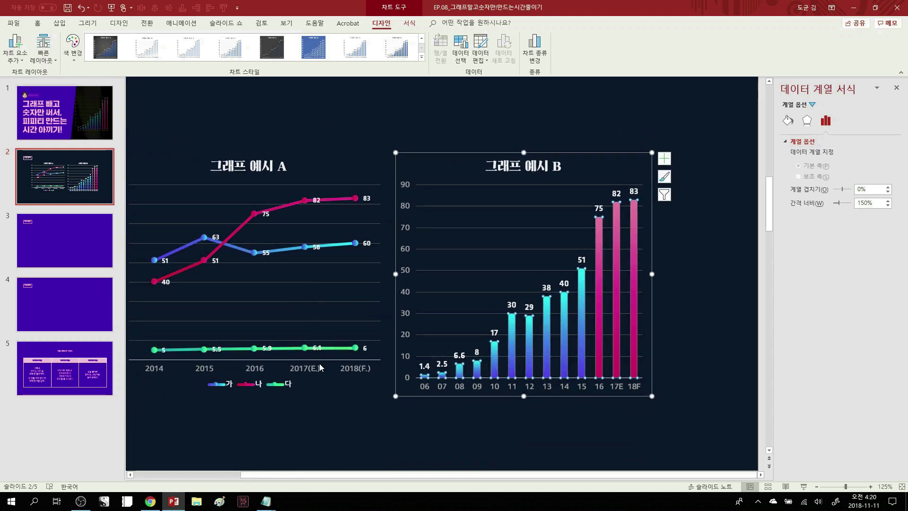
scroll(353, 353, down, 2)
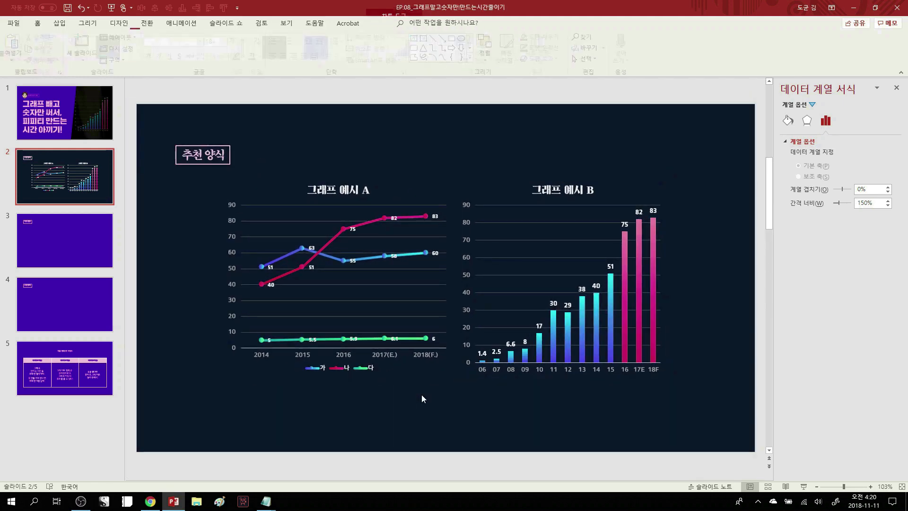
- Examine the gradient line formatting of the blue series in the chart 그래프 예시 A
click(355, 321)
scroll(356, 323, up, 5)
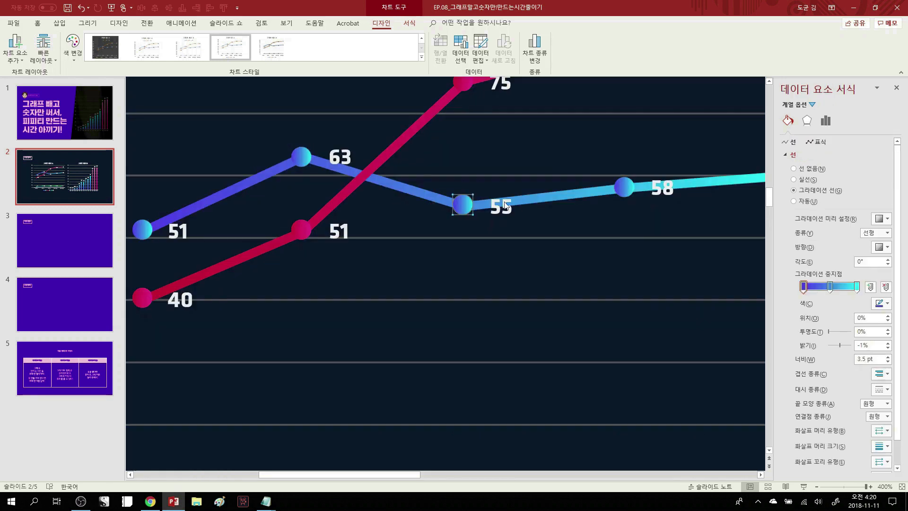
click(531, 198)
scroll(844, 241, down, 1)
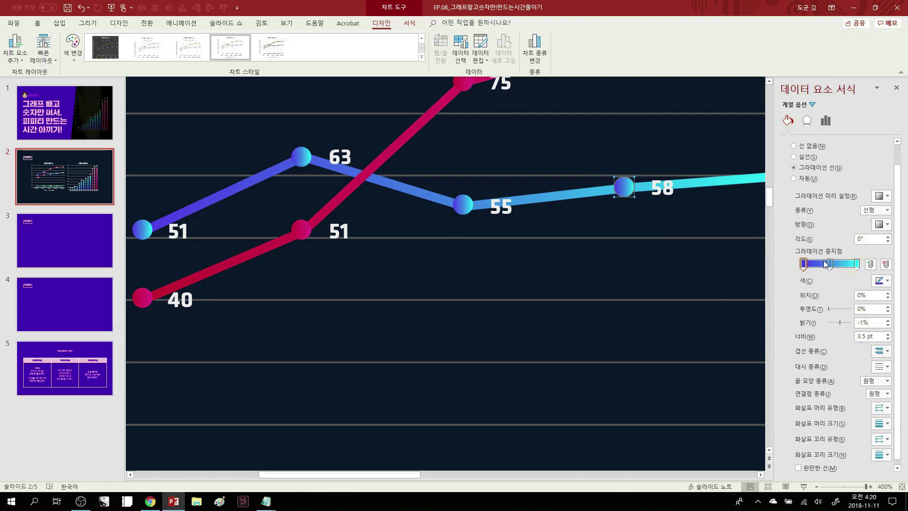
click(882, 282)
click(882, 283)
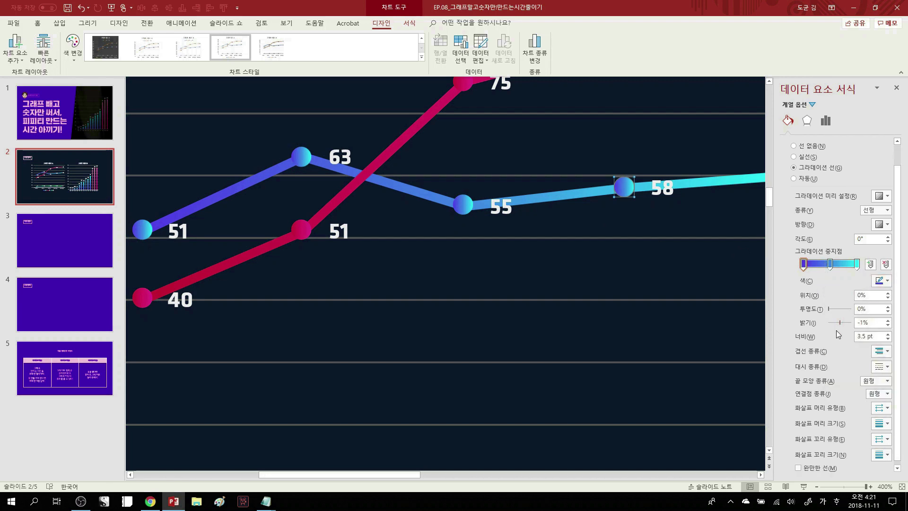
scroll(836, 334, down, 1)
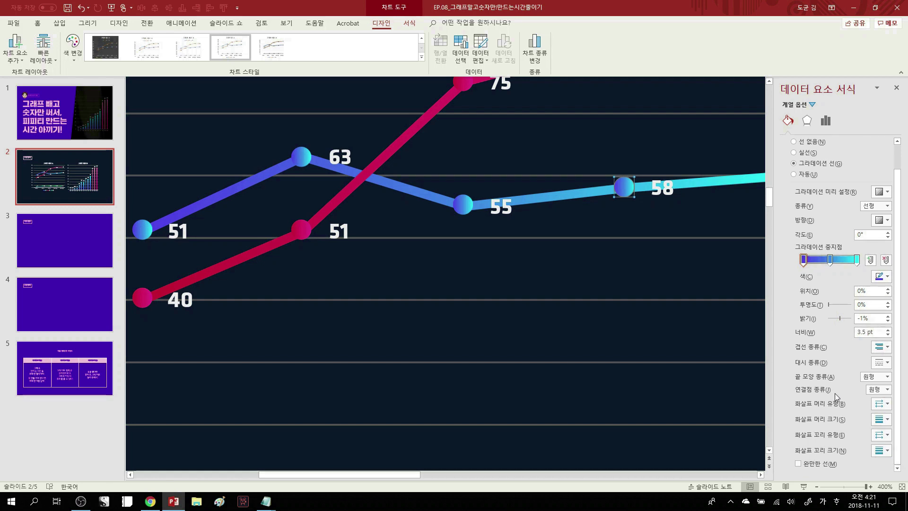
scroll(606, 339, down, 5)
- Look over the column chart's plot area and both charts together on the slide
click(606, 339)
scroll(606, 339, up, 3)
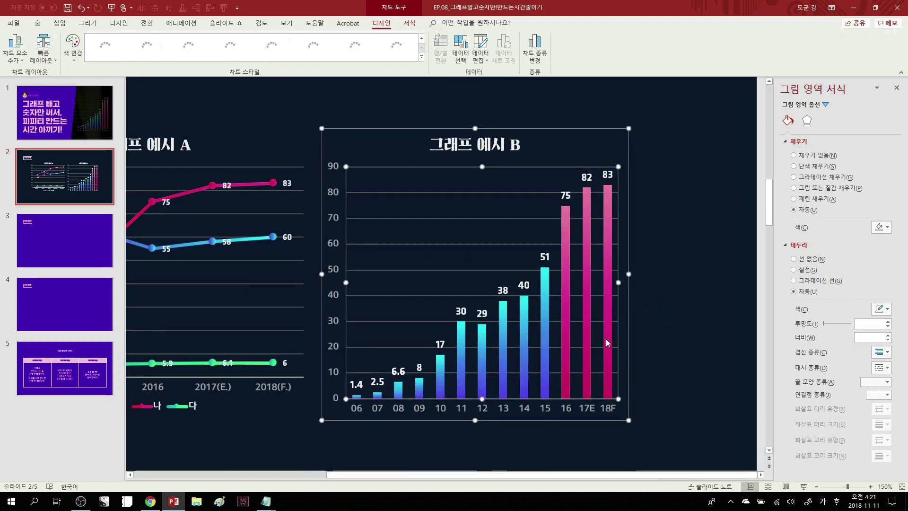
scroll(606, 339, down, 4)
drag(710, 409, 157, 122)
scroll(517, 275, up, 4)
scroll(517, 272, down, 4)
scroll(516, 272, up, 2)
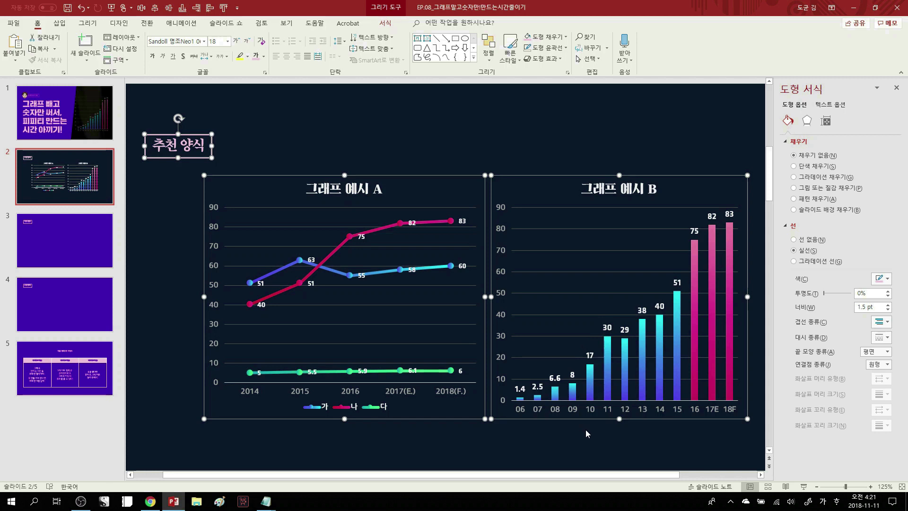
- Inspect a single column of the chart 그래프 예시 B and view the chart's data sheet
click(627, 377)
click(624, 356)
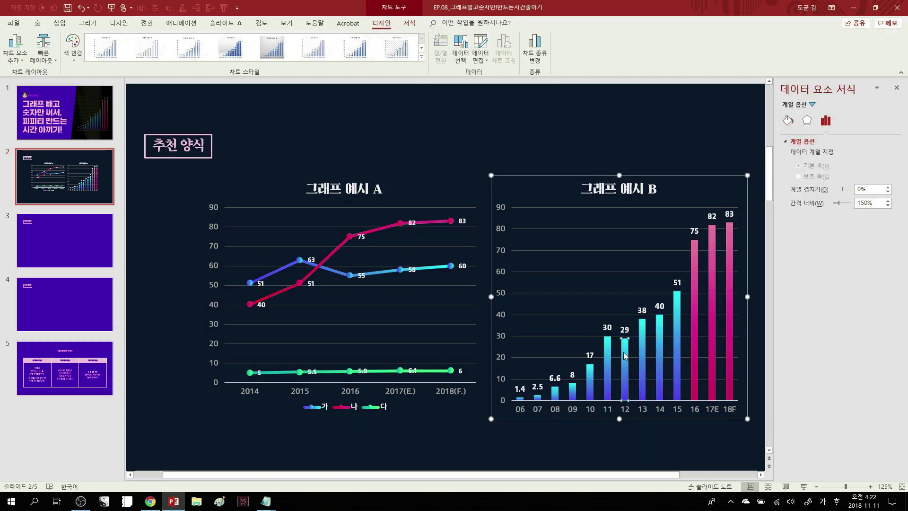
right_click(624, 356)
key(Escape)
double_click(641, 107)
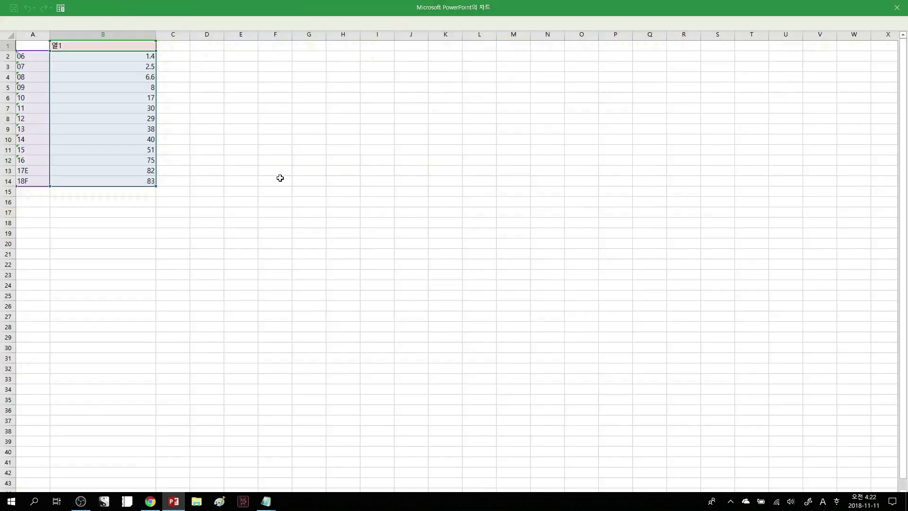
click(234, 161)
click(90, 57)
- Insert a default clustered column chart (묶은 세로 막대형) on slide 3, labelled 악성 샘플
scroll(117, 112, up, 3)
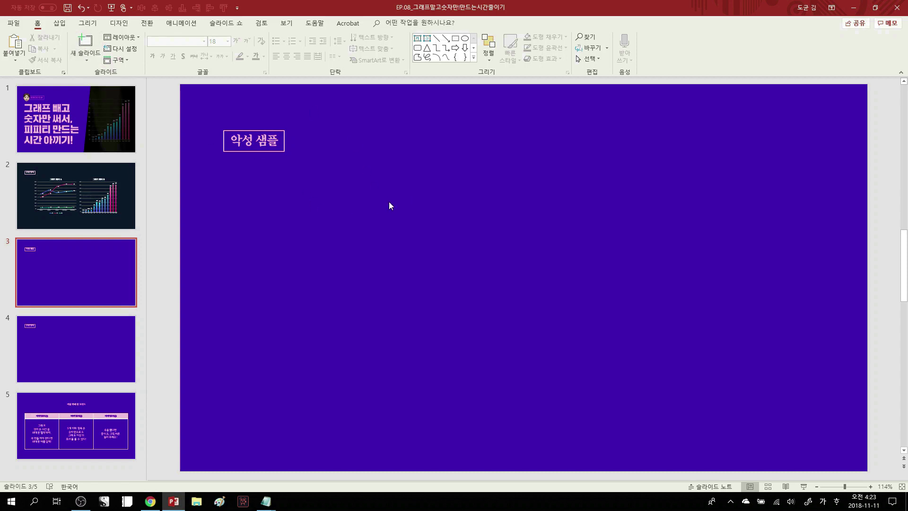
click(59, 23)
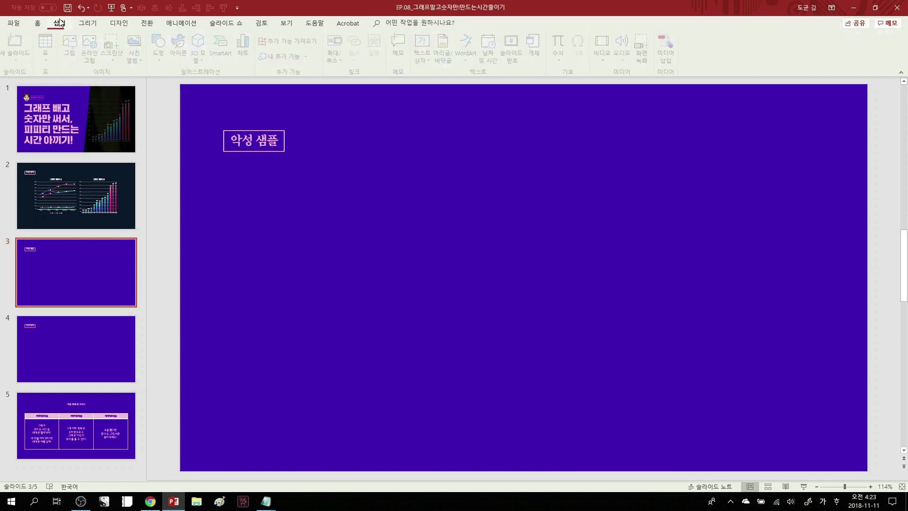
click(247, 49)
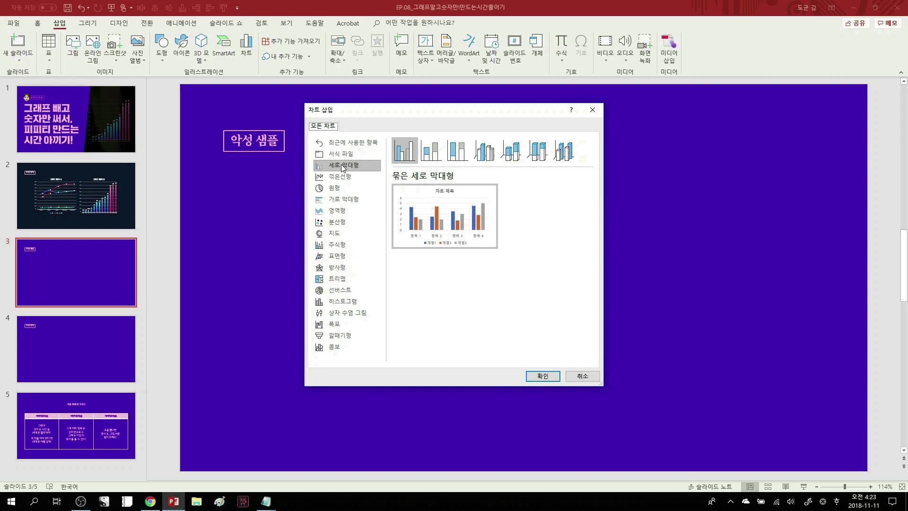
click(539, 375)
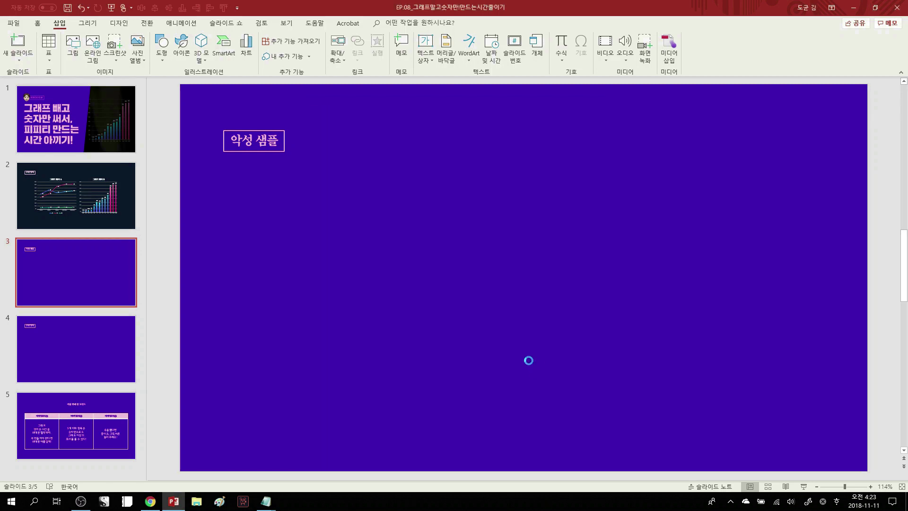
click(786, 183)
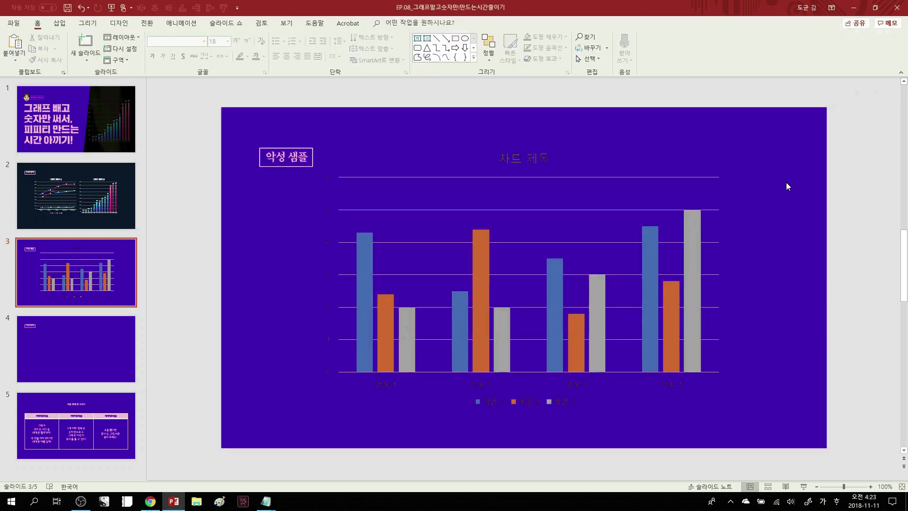
- Play the slide show from slide 3 and compare its default chart with the styled charts on slide 2
key(shift+F5)
key(Left)
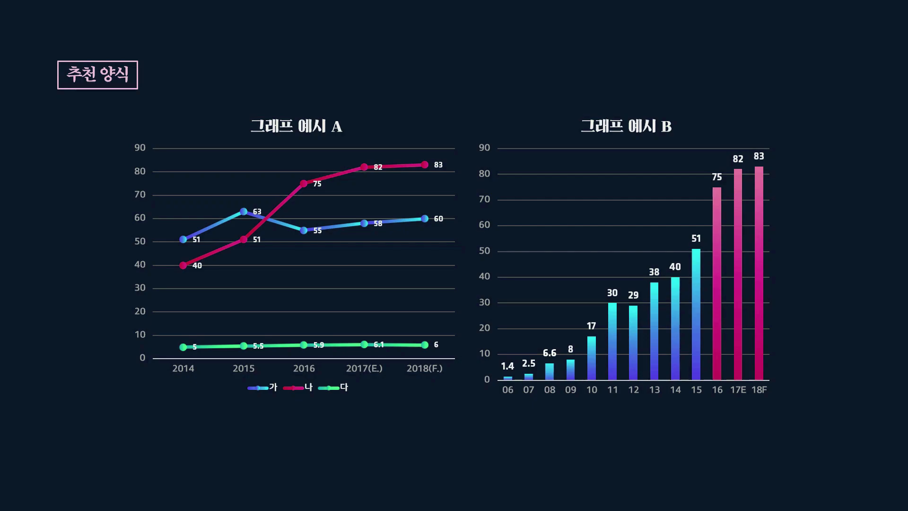
key(Right)
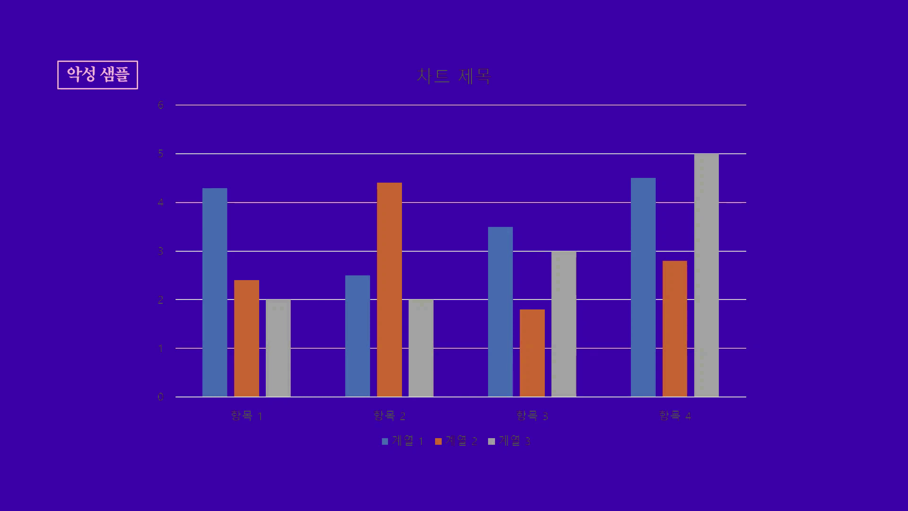
key(Right)
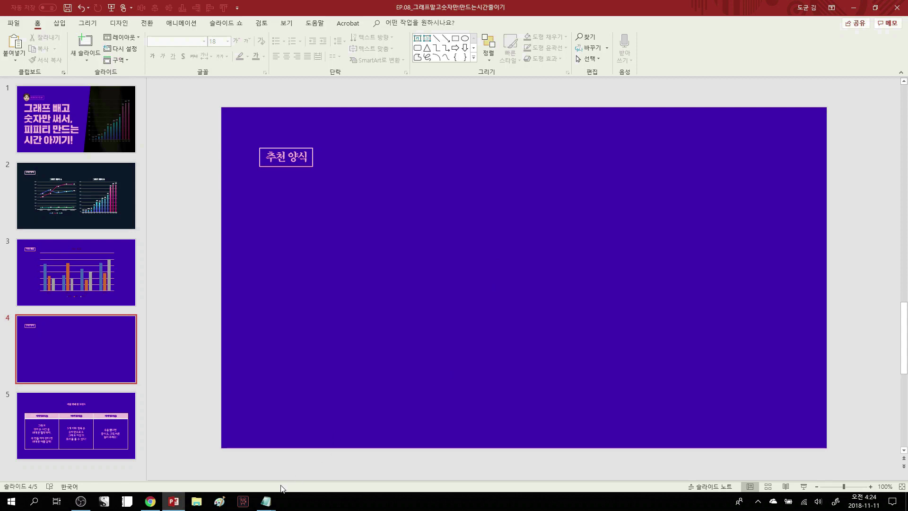
- Paste the forecast text onto slide 4: "Forecast - Number of Customers", 도입단계 20만, 성장단계 100만, 안정화단계 145만
click(266, 501)
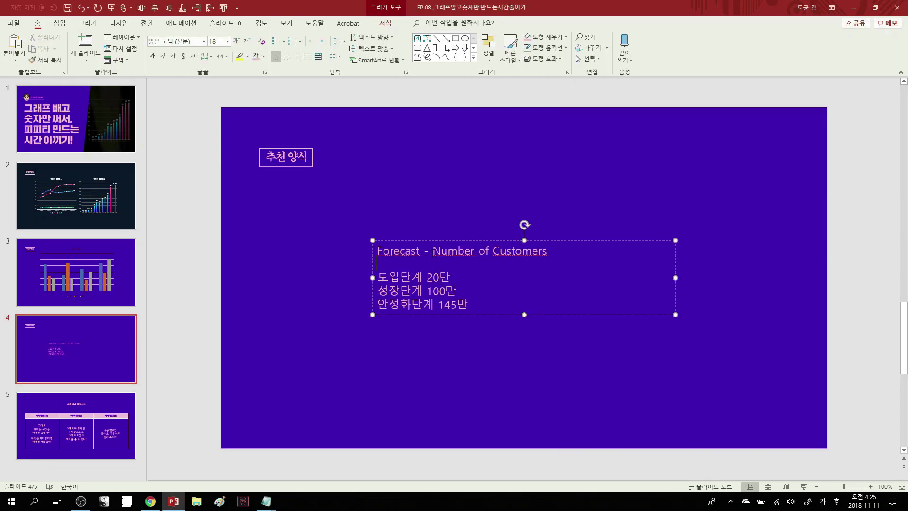
drag(433, 252, 548, 251)
mouse_move(412, 290)
mouse_down()
mouse_move(379, 289)
mouse_move(422, 279)
mouse_move(412, 305)
mouse_up()
drag(377, 251, 420, 251)
click(428, 350)
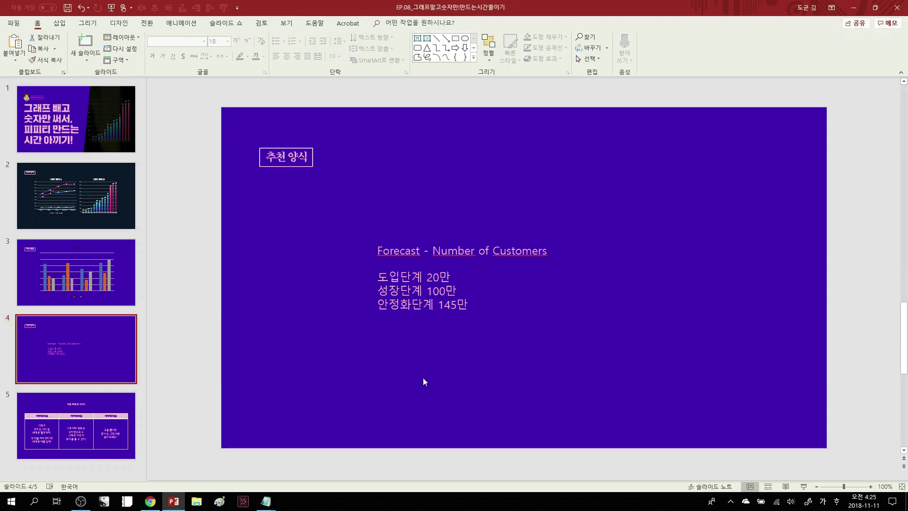
- Put the stage names 도입단계, 성장단계 and 안정화단계 into separate text boxes in a row below the source text
click(433, 367)
text(도입단계)
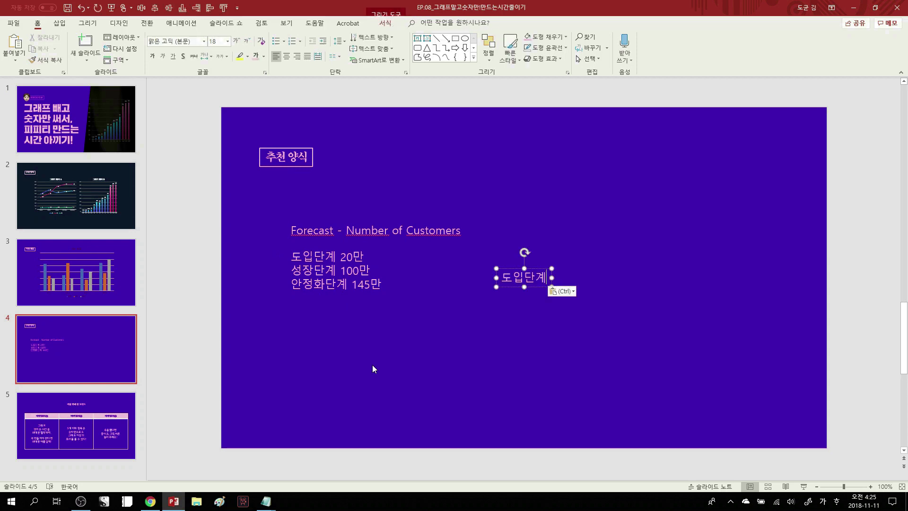
drag(521, 286, 407, 371)
drag(291, 271, 337, 270)
click(574, 352)
text(성장단계)
drag(520, 286, 534, 355)
drag(291, 284, 349, 284)
click(380, 310)
text(안정화단계)
drag(539, 286, 668, 361)
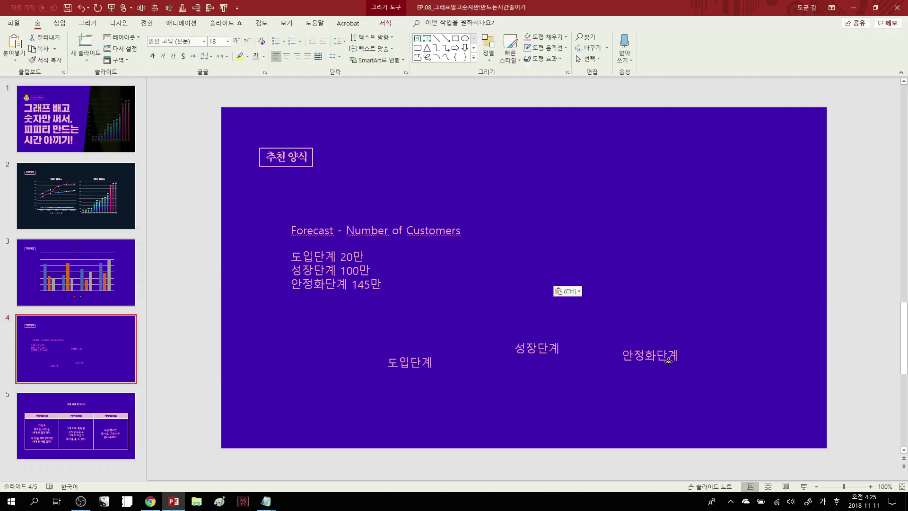
drag(534, 356, 525, 370)
- Place the figures 20만, 40만 and 145만 in separate text boxes above their stage names, keeping 145만 on one line
drag(340, 257, 364, 257)
click(409, 315)
key(ctrl+v)
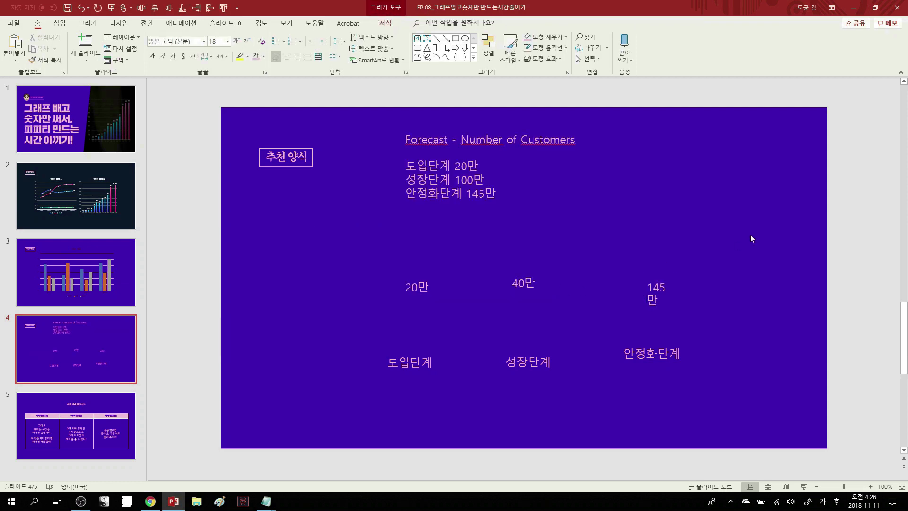
drag(675, 292, 683, 292)
drag(764, 308, 237, 440)
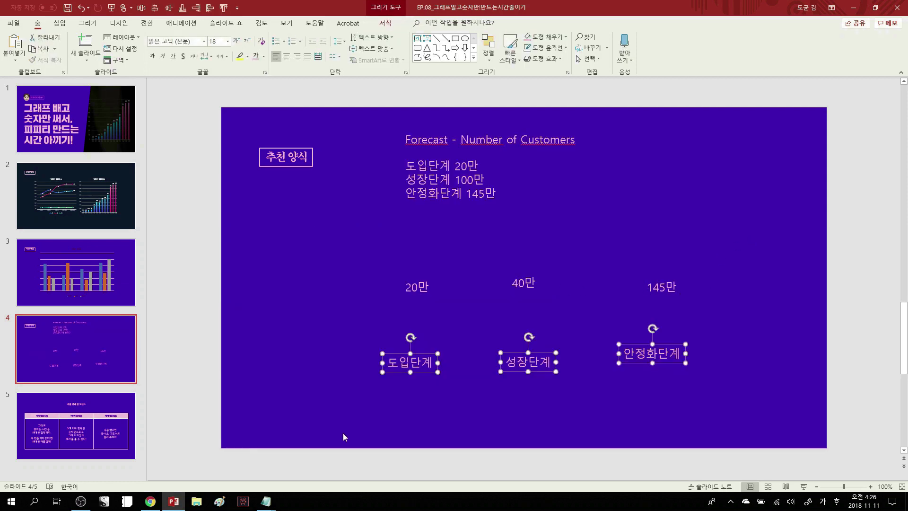
- Delete the stage lines from the source text and centre the remaining heading above the figures
drag(501, 195, 408, 152)
key(Delete)
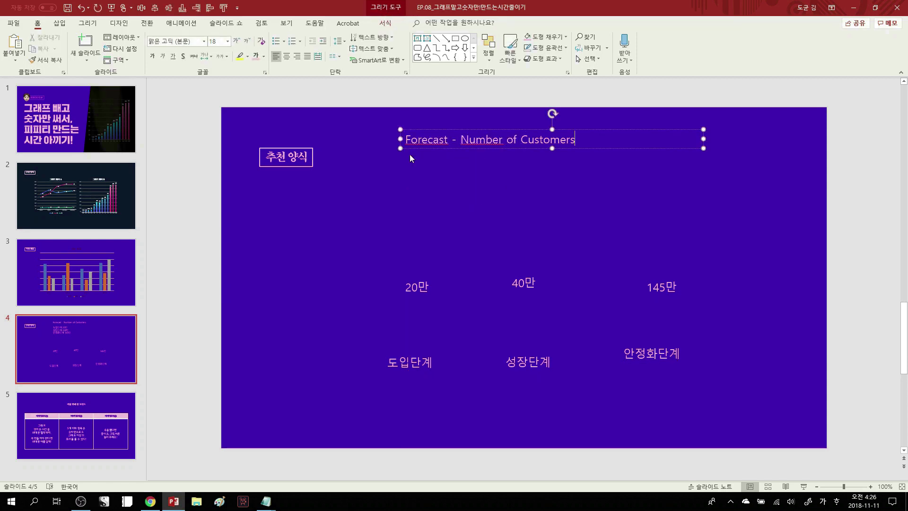
click(586, 198)
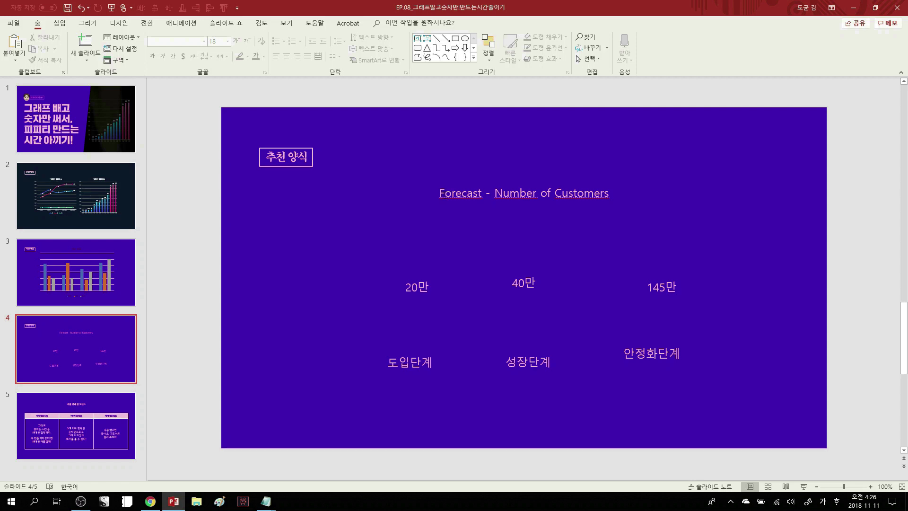
- Ignore all spelling flags on the words Forecast, Number and Customers in the heading
drag(441, 193, 604, 194)
click(556, 194)
click(609, 216)
right_click(463, 195)
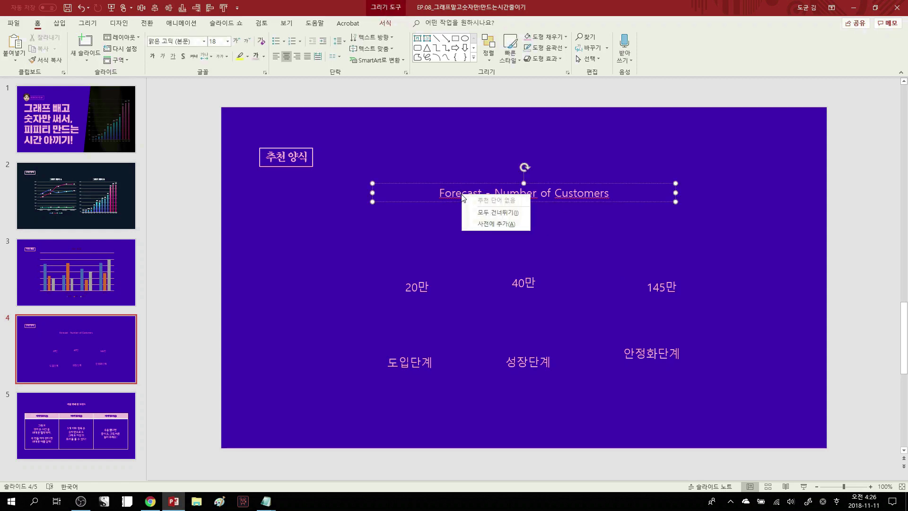
key(i)
right_click(509, 194)
key(i)
right_click(569, 195)
key(i)
click(629, 173)
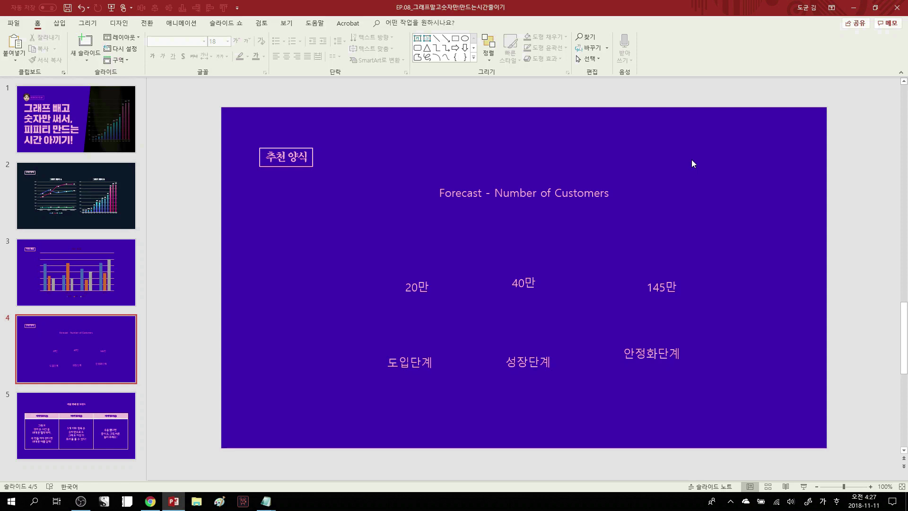
- Change the heading "Forecast - Number of Customers" to a bold sans-serif font with narrow character spacing
drag(437, 197, 611, 194)
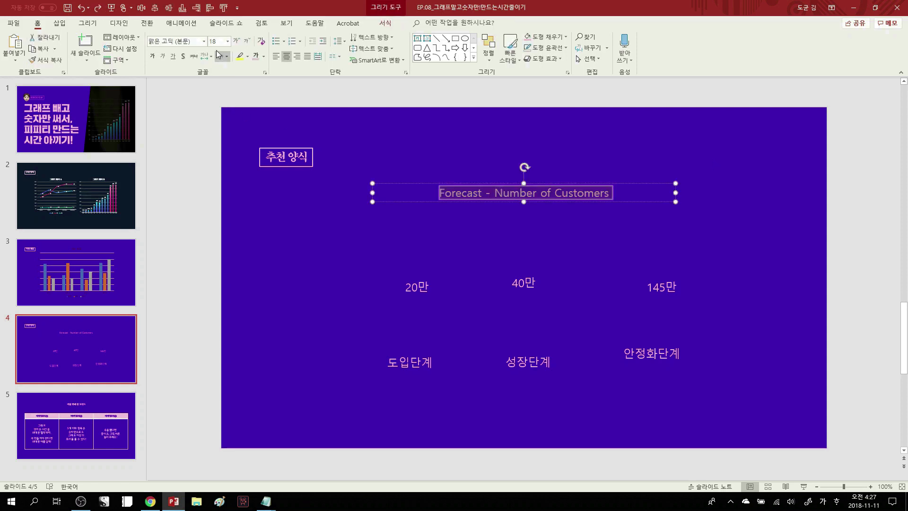
click(204, 41)
click(225, 177)
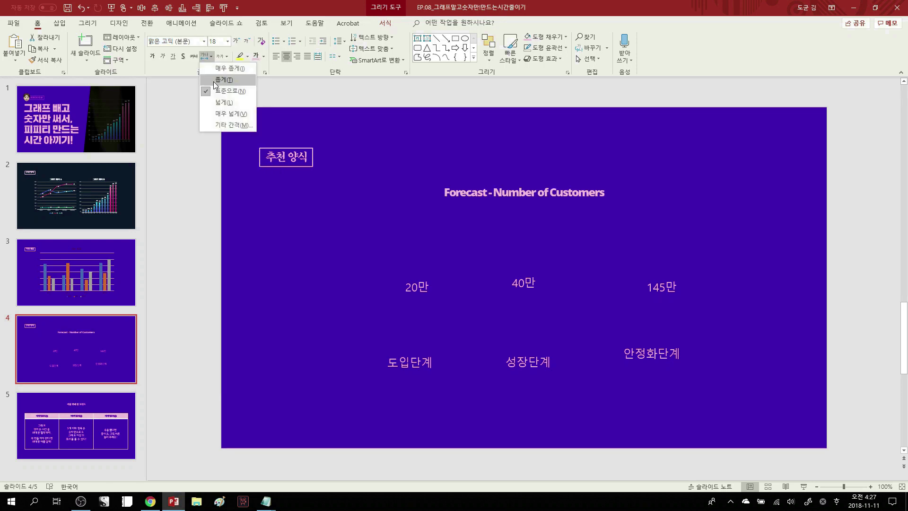
- Apply the Sandoll 고딕Neo3 font to the three figures, widen their boxes and centre the text in each
click(215, 132)
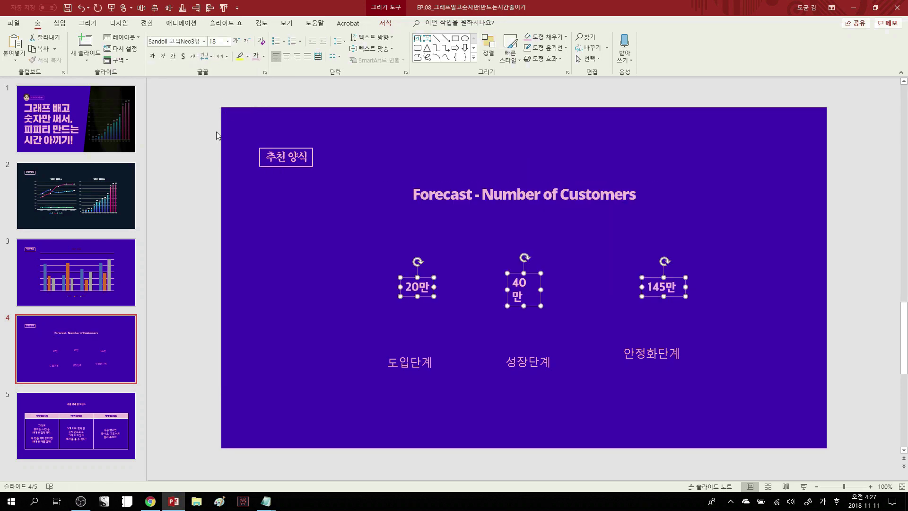
drag(433, 286, 454, 286)
click(419, 286)
key(ctrl+e)
click(524, 284)
key(ctrl+e)
click(652, 287)
key(ctrl+e)
click(544, 326)
- Apply the Sandoll 명조Neo1 font to the labels 도입단계, 성장단계 and 안정화단계
click(409, 363)
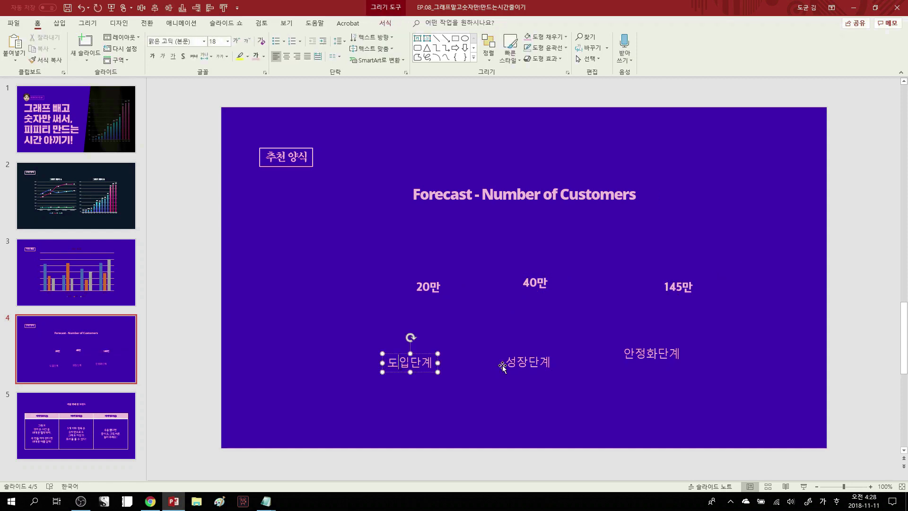
shift+click(528, 362)
shift+click(652, 353)
drag(779, 310, 255, 445)
click(204, 42)
click(233, 168)
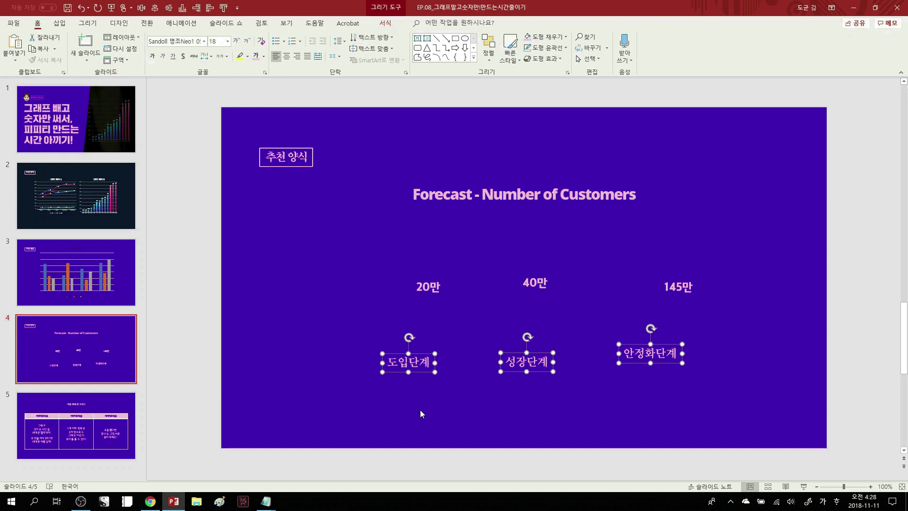
- Move the figures 20만, 40만 and 145만 so each sits above its stage label
drag(428, 288, 392, 292)
drag(538, 287, 534, 296)
drag(674, 293, 651, 295)
click(634, 400)
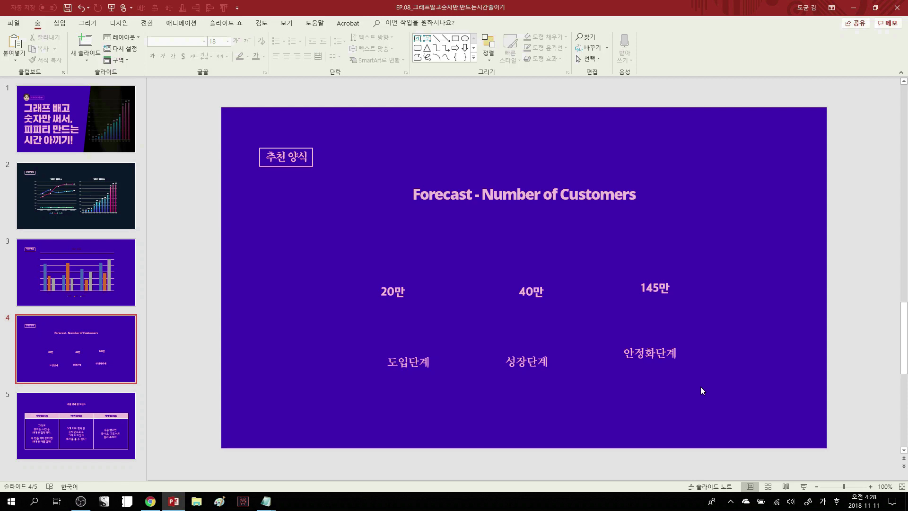
- Enlarge the 40만 figure by several font sizes and move 20만 directly above 도입단계
double_click(537, 293)
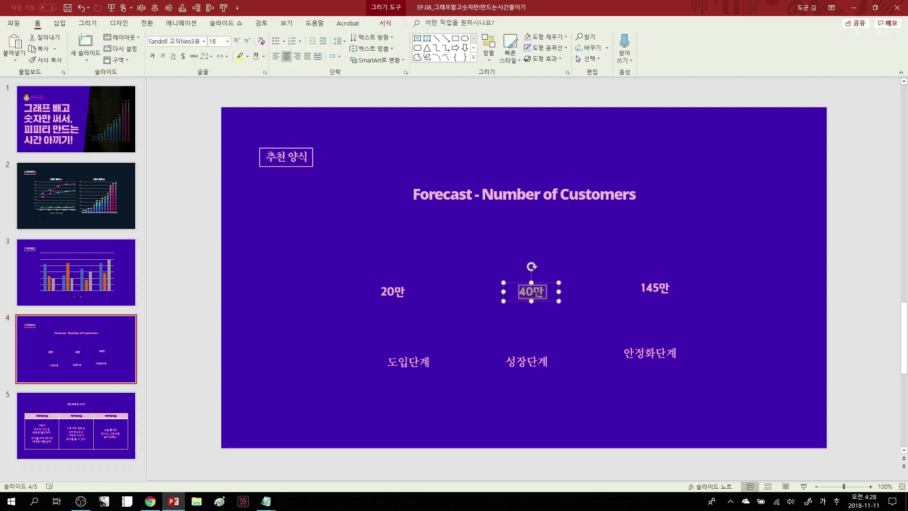
key(ctrl+])
key(ctrl+])
key(ctrl+])
key(ctrl+])
drag(395, 300, 409, 312)
- Enlarge the 145만 figure until it is clearly bigger than the 40만 figure
click(660, 287)
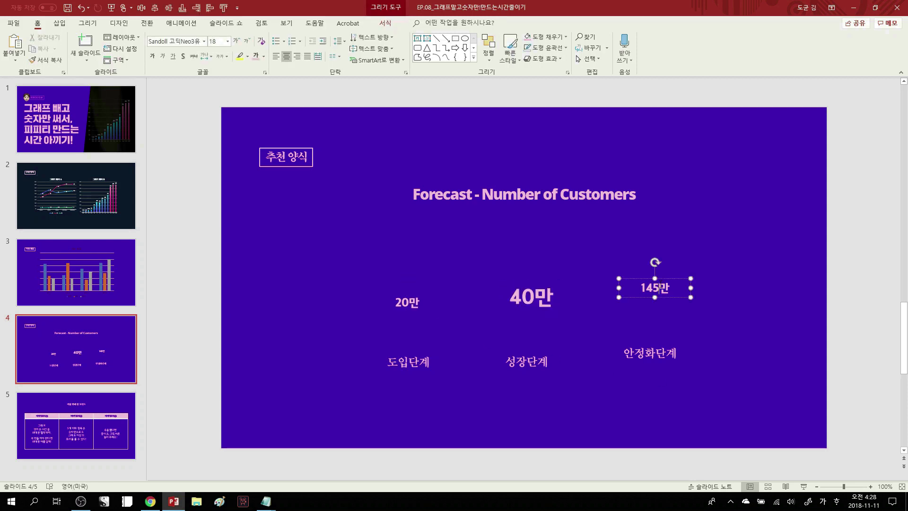
double_click(661, 287)
key(ctrl+])
key(ctrl+])
key(ctrl+])
key(ctrl+])
key(ctrl+])
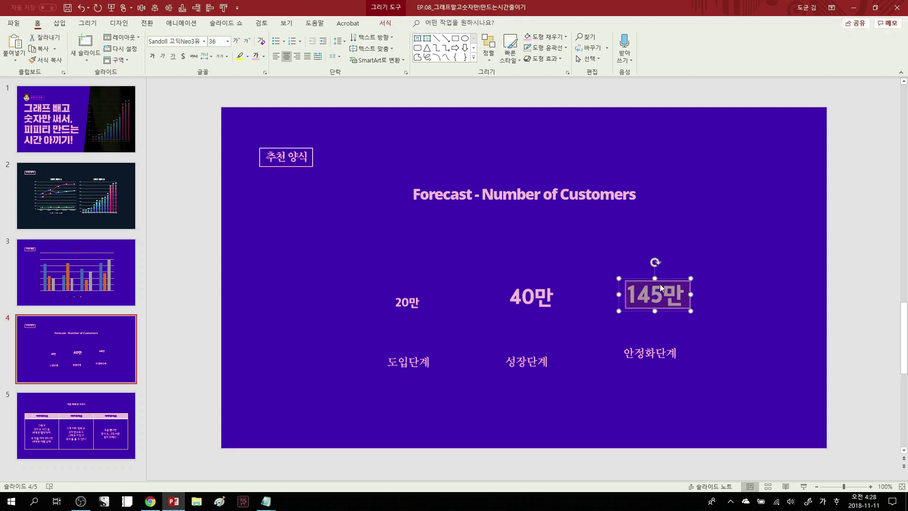
- Set the text size of the 20만 figure to 32 pt
click(408, 303)
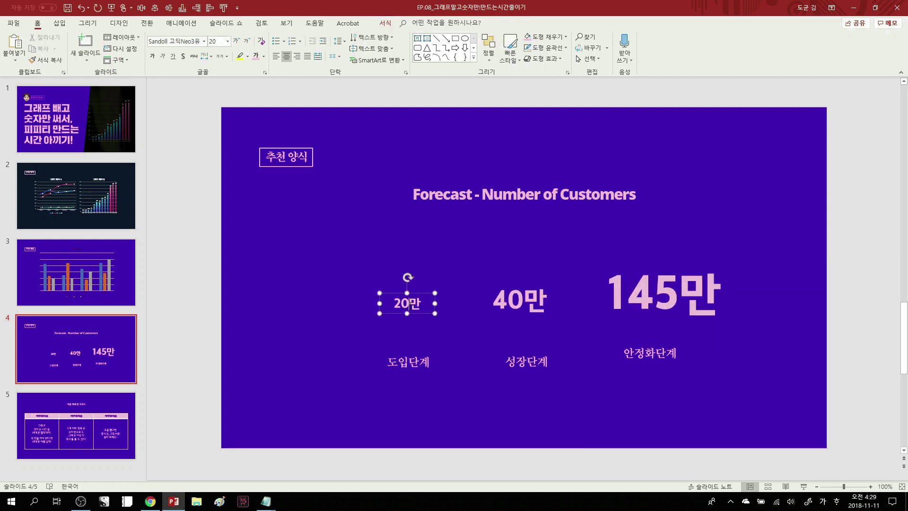
double_click(410, 305)
key(ctrl+])
key(ctrl+])
key(ctrl+])
key(ctrl+])
key(ctrl+])
key(ctrl+])
key(ctrl+])
key(ctrl+])
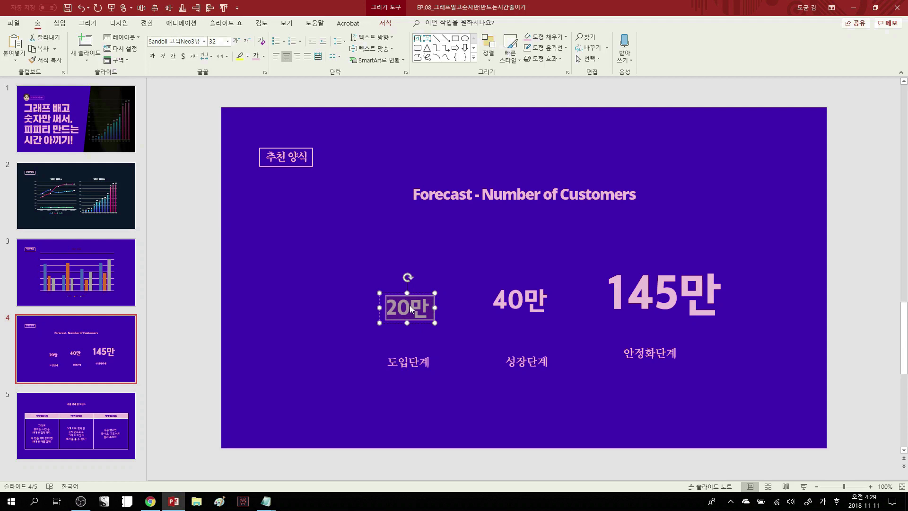
- Enlarge the 40만 and 145만 figures a little more and bring the 안정화단계 label level with the other stage labels
click(496, 303)
double_click(497, 303)
key(ctrl+])
key(ctrl+])
key(ctrl+])
key(ctrl+])
key(ctrl+])
mouse_move(783, 222)
mouse_down()
mouse_move(657, 319)
mouse_move(564, 421)
mouse_move(788, 225)
mouse_up()
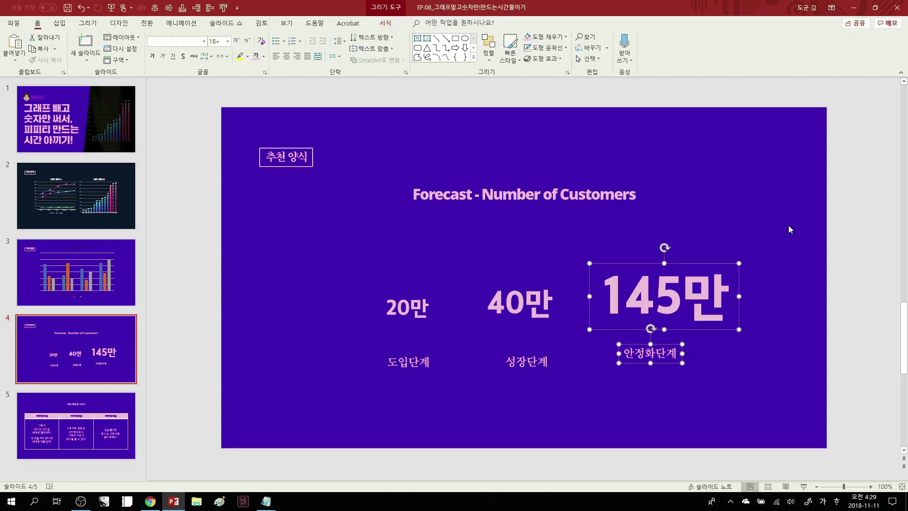
click(788, 225)
- Draw a horizontal line about 22 cm long between the figures and the stage labels, and colour it pink
click(59, 23)
click(162, 48)
click(266, 206)
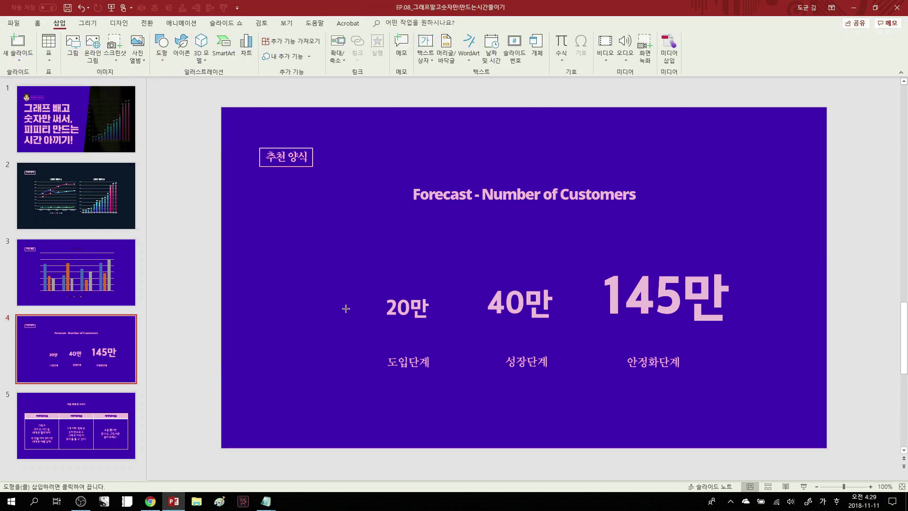
drag(721, 336, 327, 336)
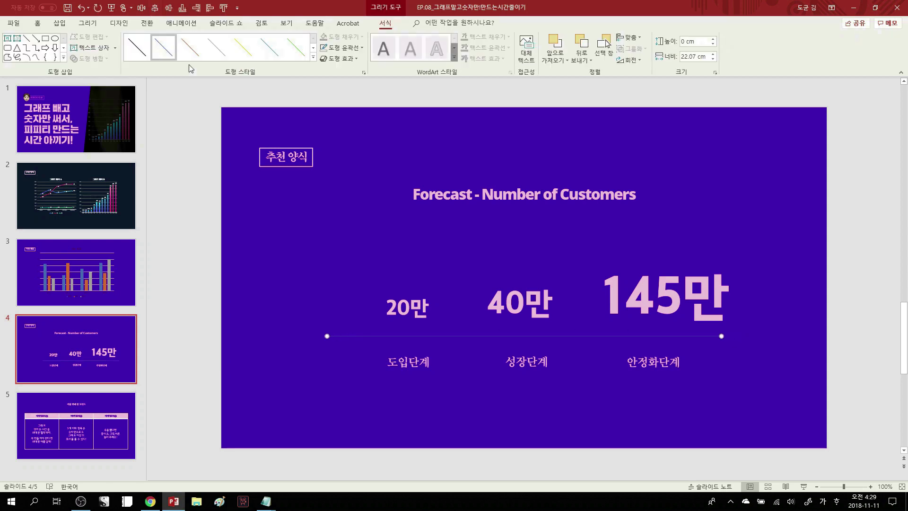
click(341, 48)
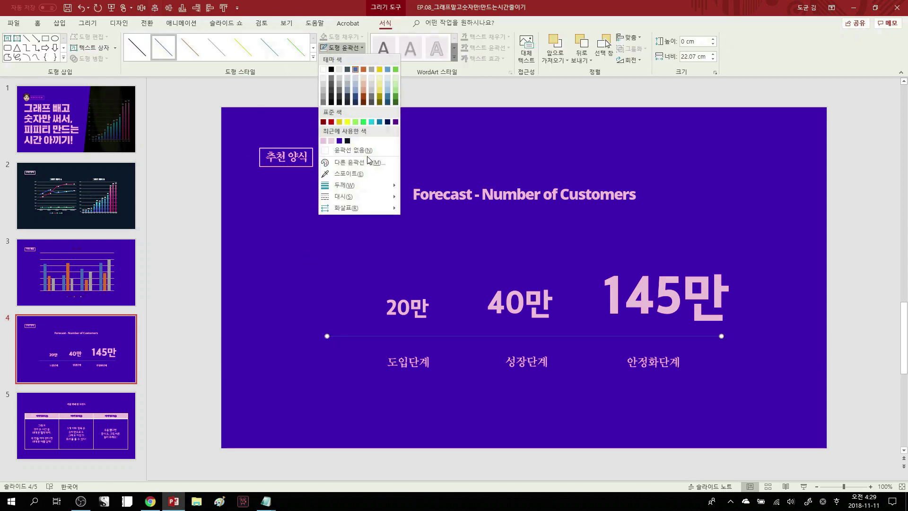
click(323, 141)
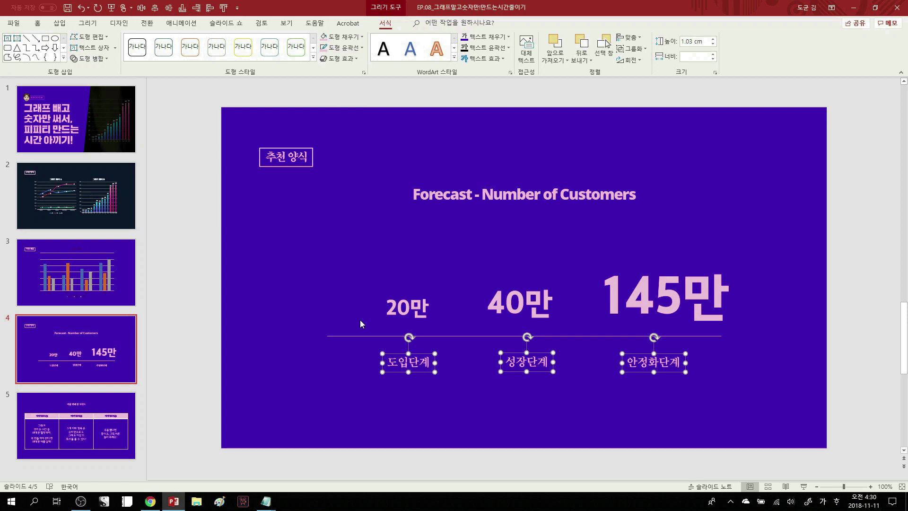
- Reduce the text of the three stage labels to 12 pt
key(ctrl+bracketleft)
key(ctrl+bracketleft)
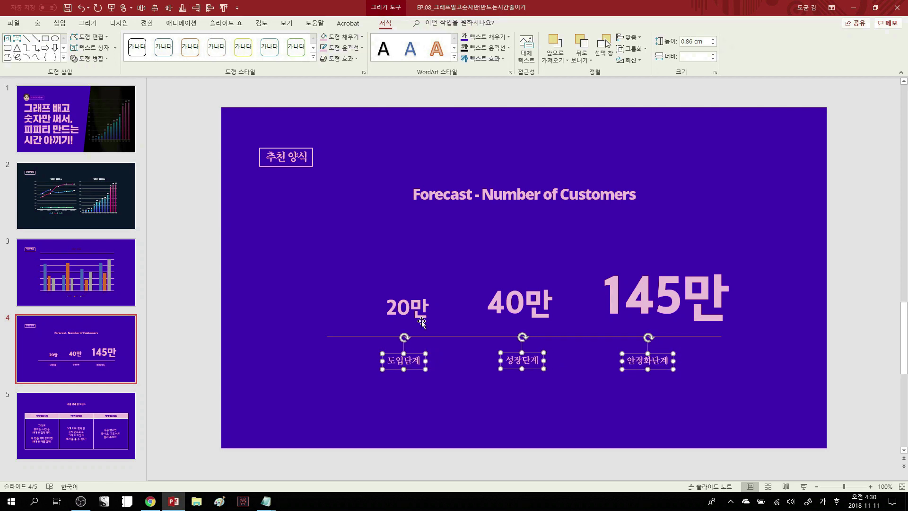
key(ctrl+bracketleft)
- Align the three figures along their bottom edges and the three stage labels along their top edges
drag(335, 250, 795, 334)
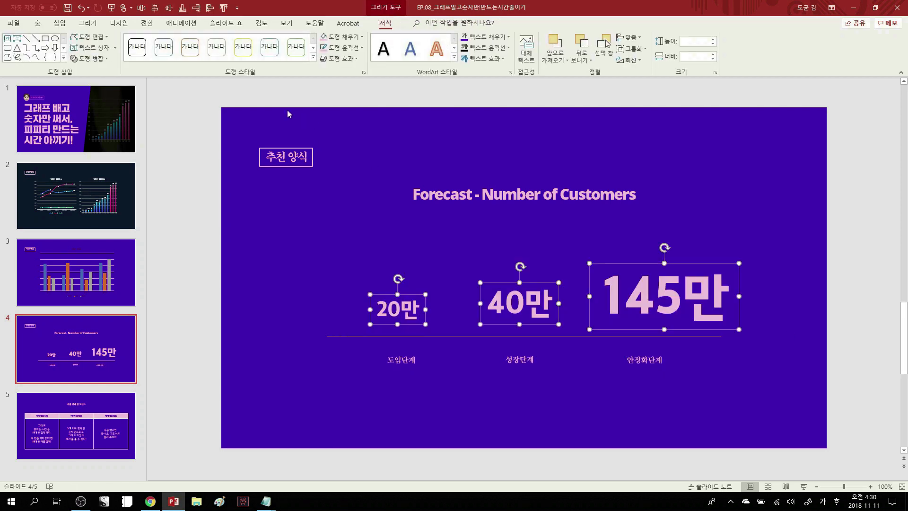
click(183, 8)
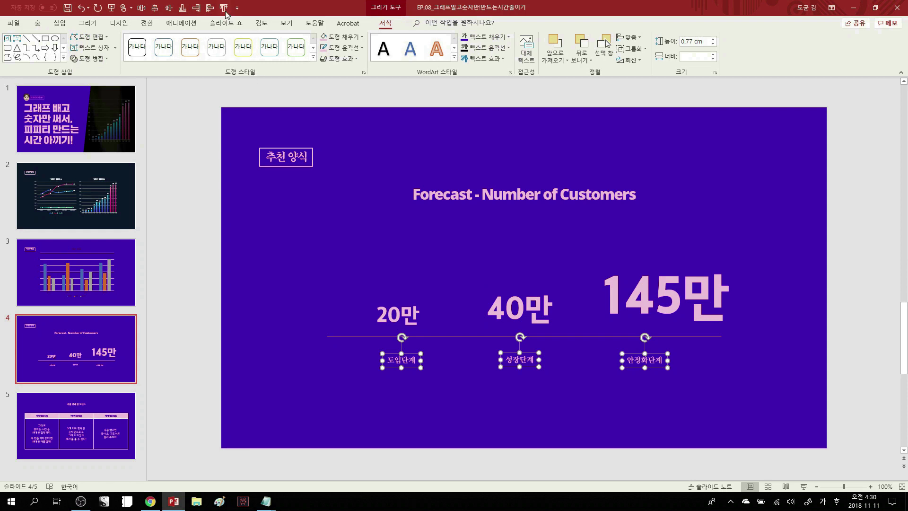
click(225, 10)
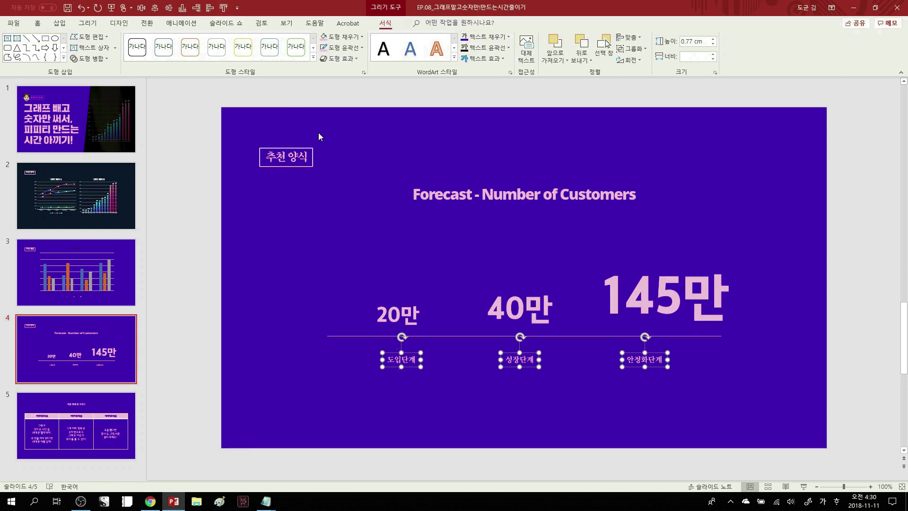
- Centre the 도입단계 label and the 20만 figure horizontally on each other
drag(461, 410, 365, 294)
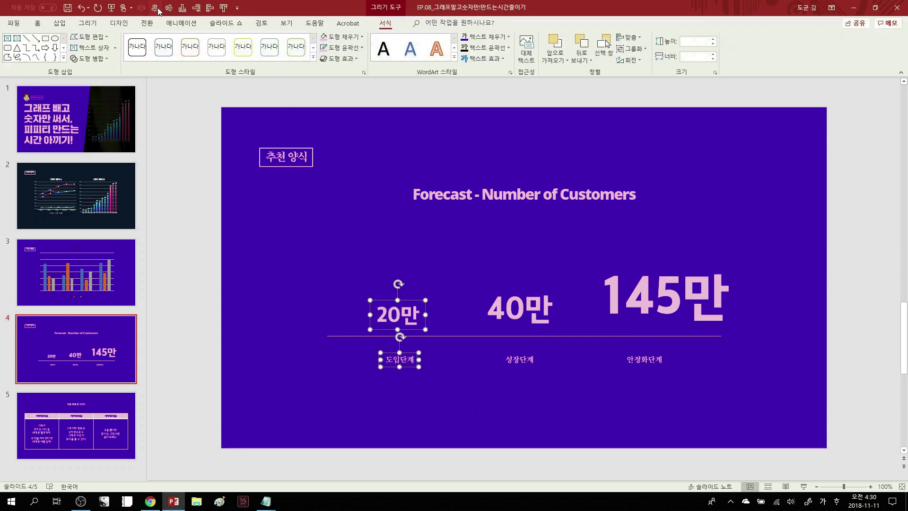
drag(463, 410, 796, 410)
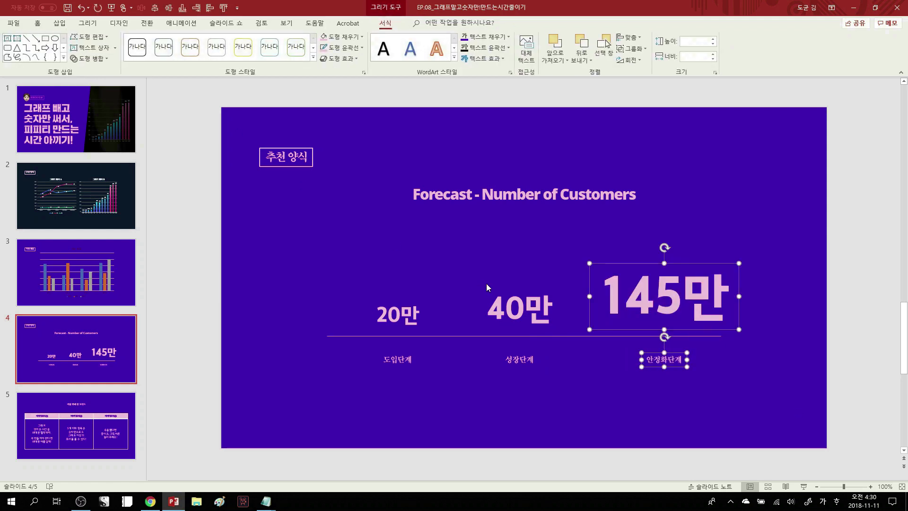
key(ctrl+z)
key(ctrl+z)
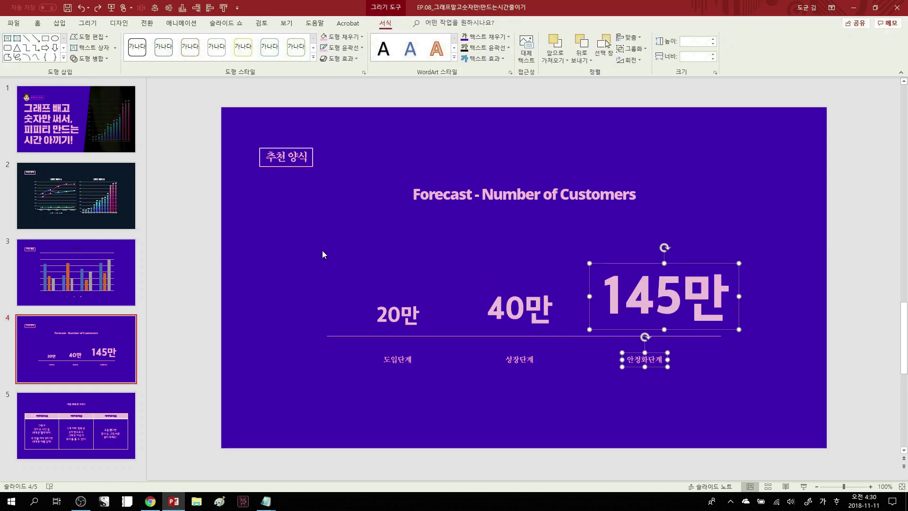
- Centre 성장단계 horizontally under 40만, and 안정화단계 under 145만
drag(620, 411, 441, 245)
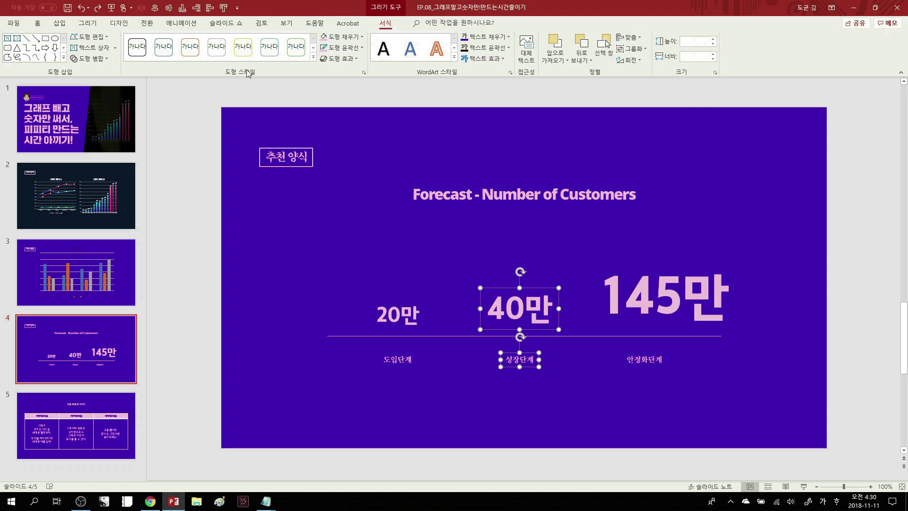
click(154, 12)
drag(775, 218, 548, 418)
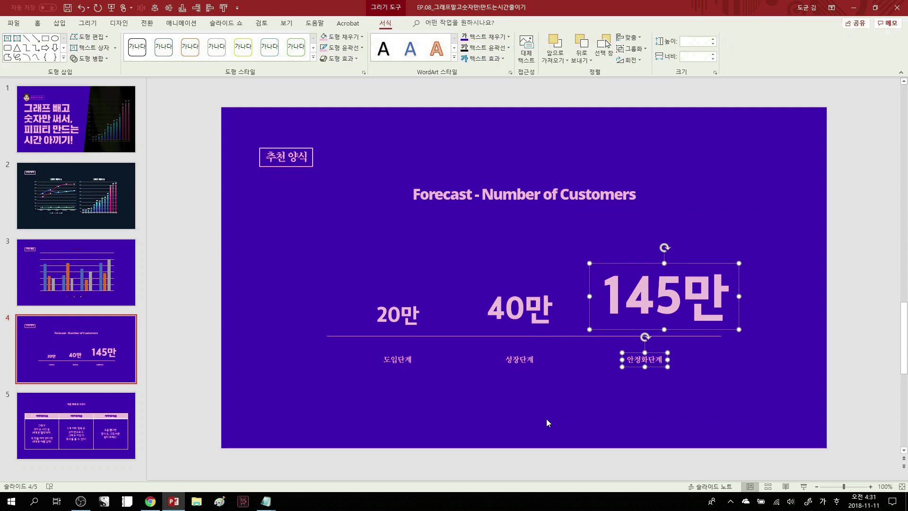
key(F4)
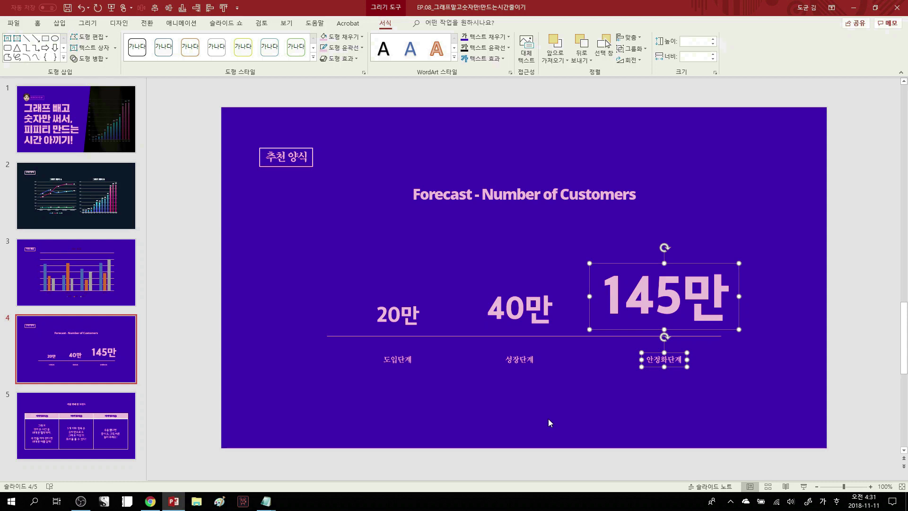
- Group each figure with its stage label and distribute the three groups with equal horizontal gaps
click(548, 418)
drag(450, 367, 442, 371)
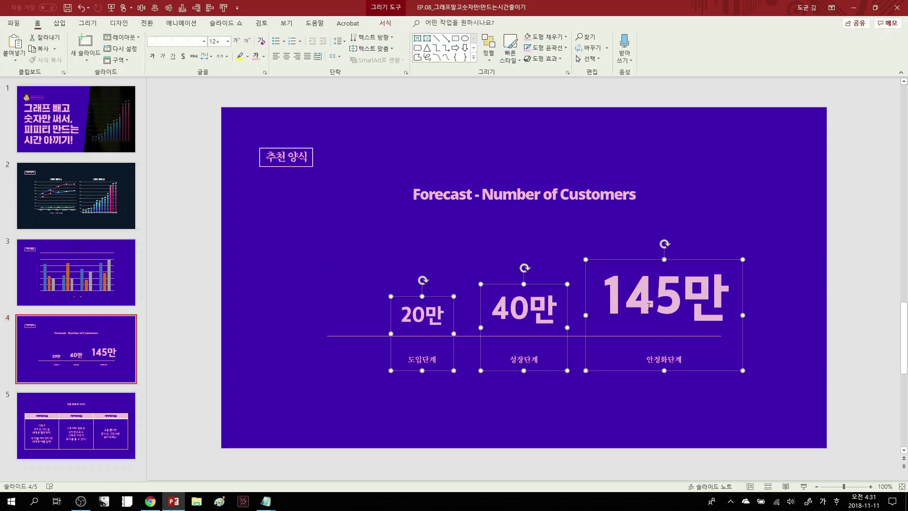
- Centre the three figure-and-label groups on the slide as one temporary group, and ungroup them again
key(ctrl+g)
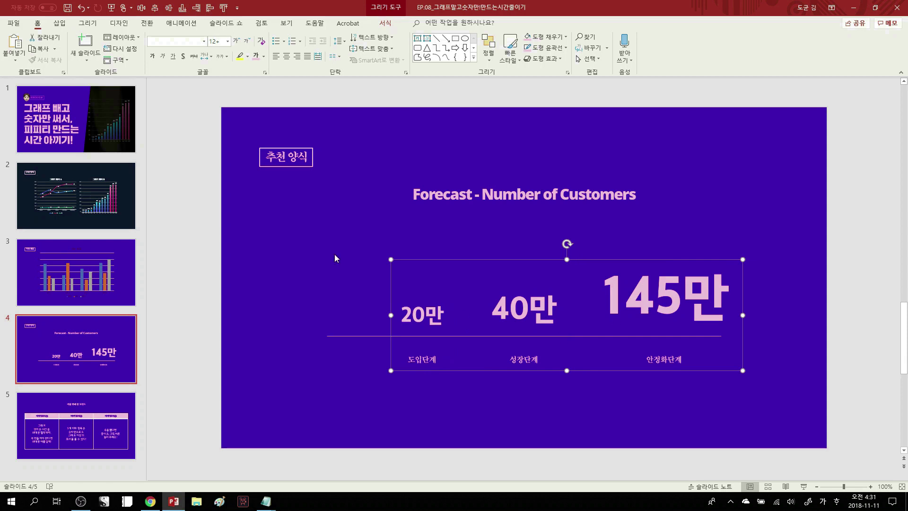
click(152, 9)
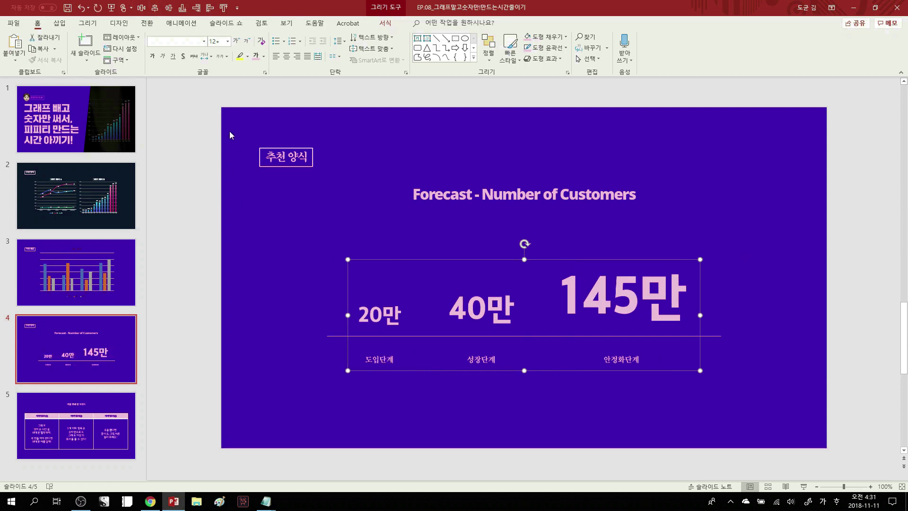
key(ctrl+shift+g)
- Move the horizontal line slightly down between figures and labels and centre it horizontally on the slide
click(424, 354)
drag(404, 336, 405, 340)
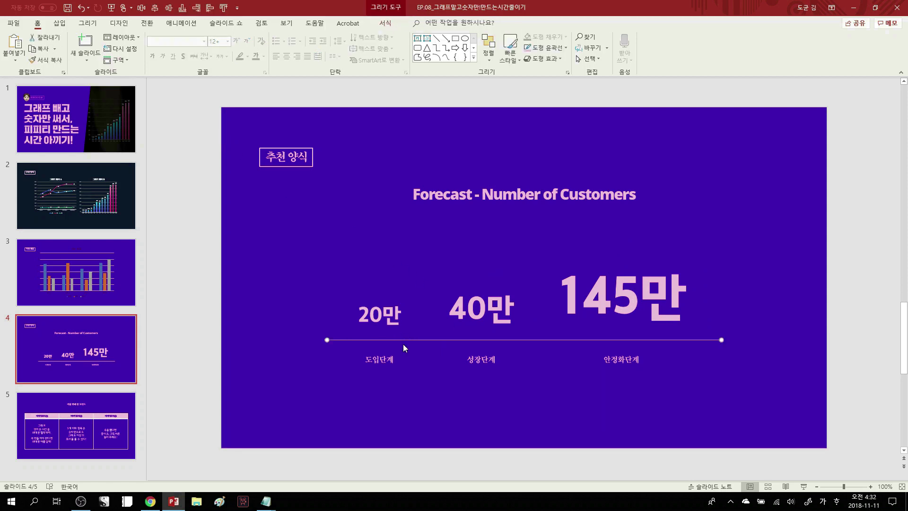
click(154, 8)
click(539, 279)
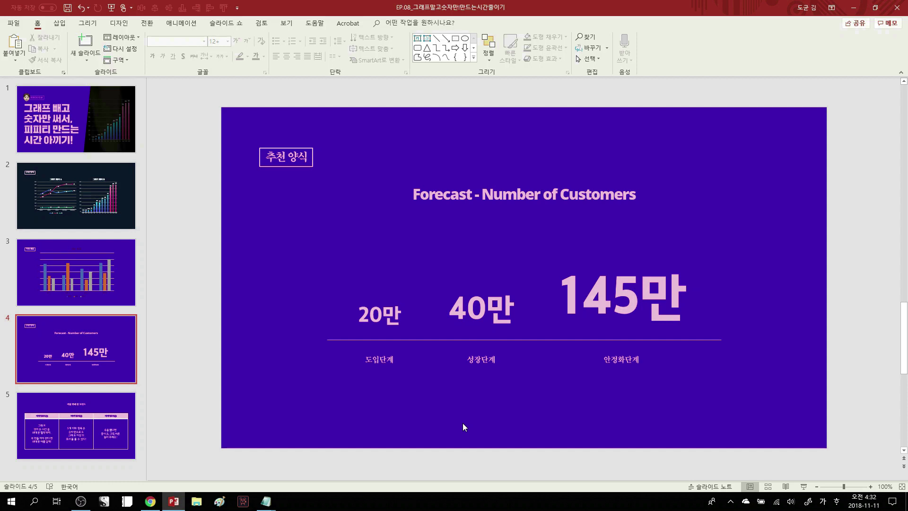
drag(463, 423, 331, 255)
drag(400, 426, 558, 256)
drag(521, 427, 749, 235)
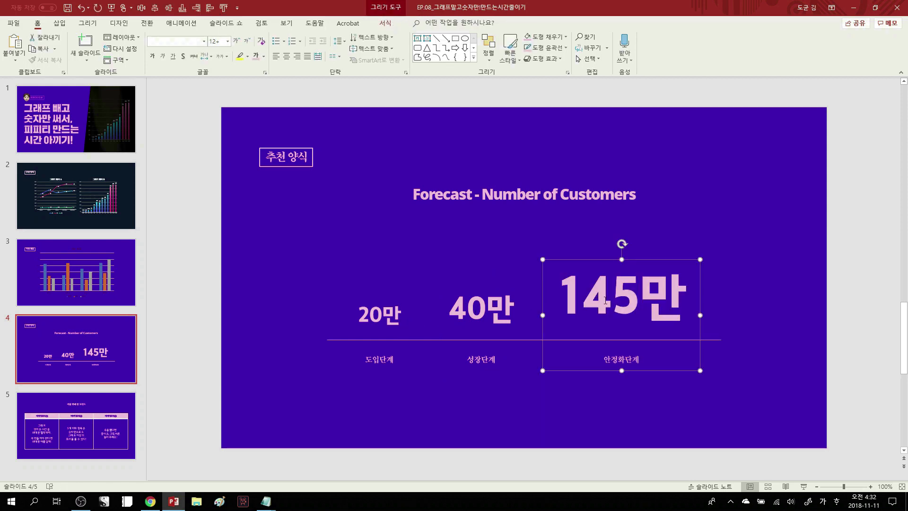
key(ctrl+a)
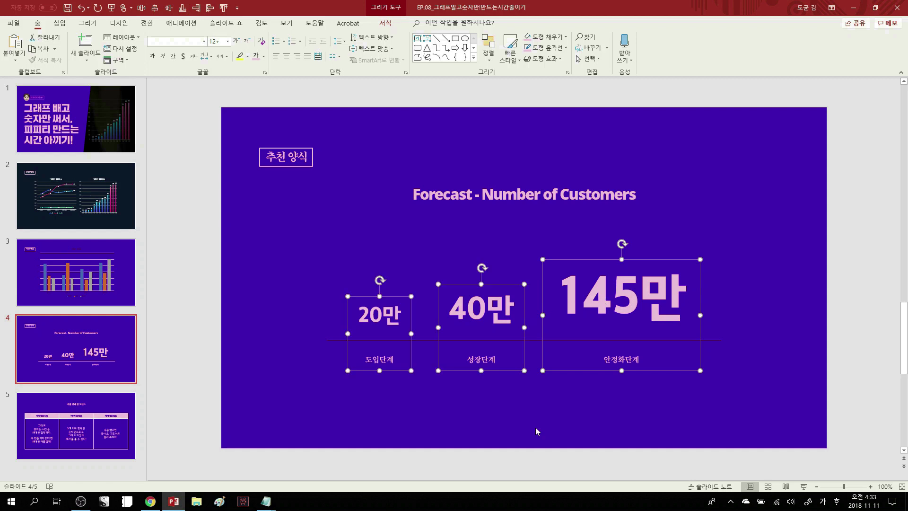
- Apply the 밝기 변화 (Fade) entrance animation to the group of 40만 and 성장단계
click(473, 351)
click(184, 25)
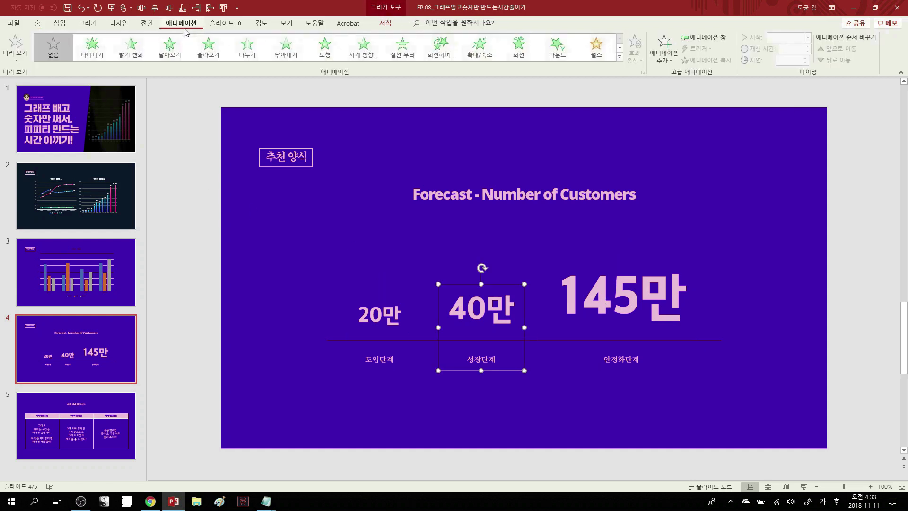
click(136, 53)
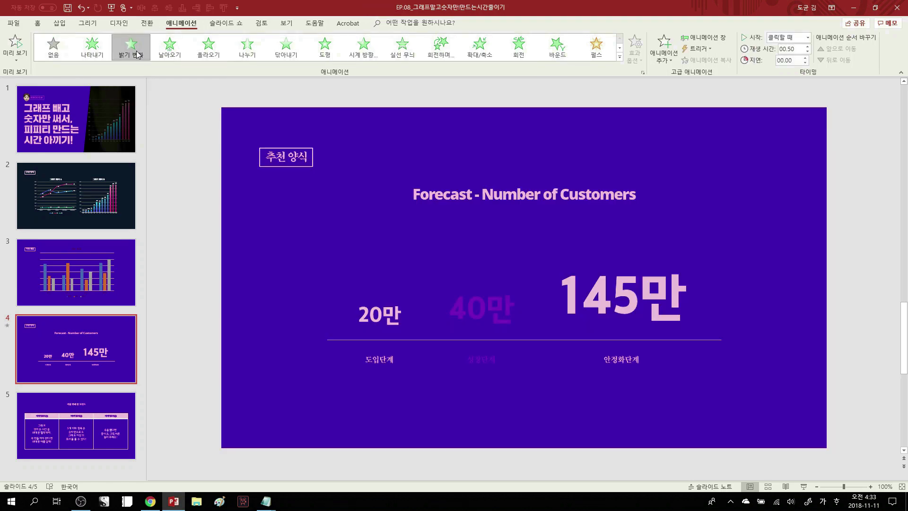
click(619, 58)
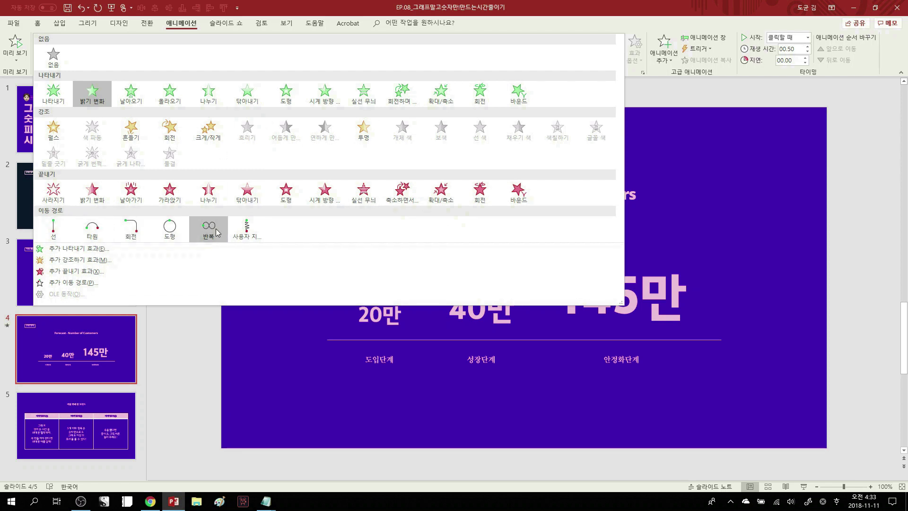
click(237, 232)
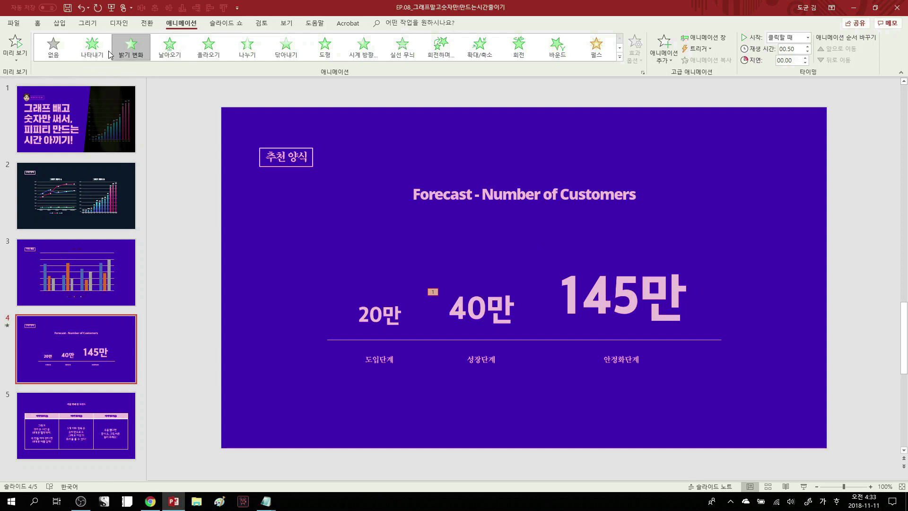
click(557, 54)
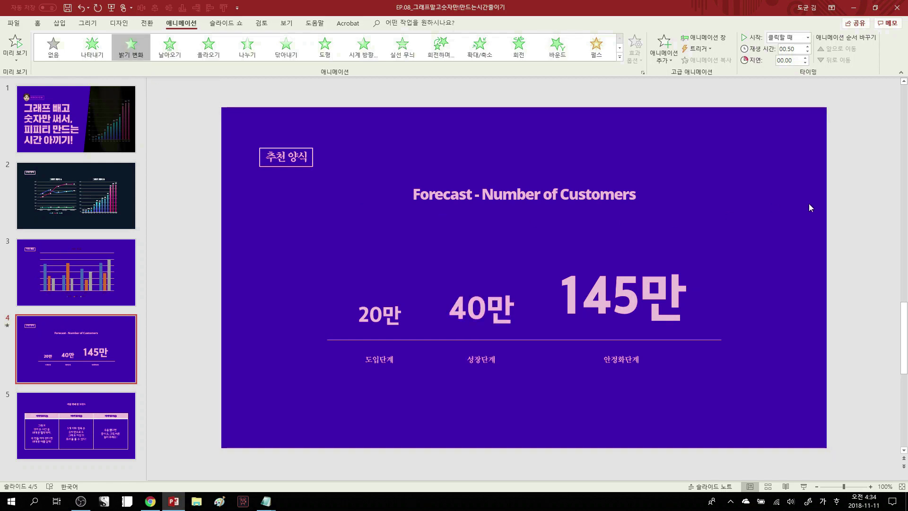
- Apply the 밝기 변화 (Fade) entrance animation to the group of 145만 and 안정화단계
drag(752, 196, 522, 397)
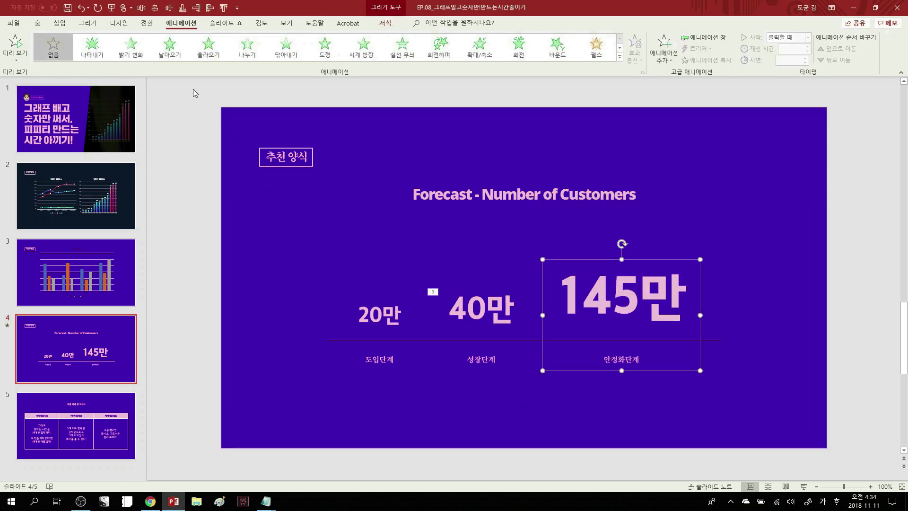
click(139, 58)
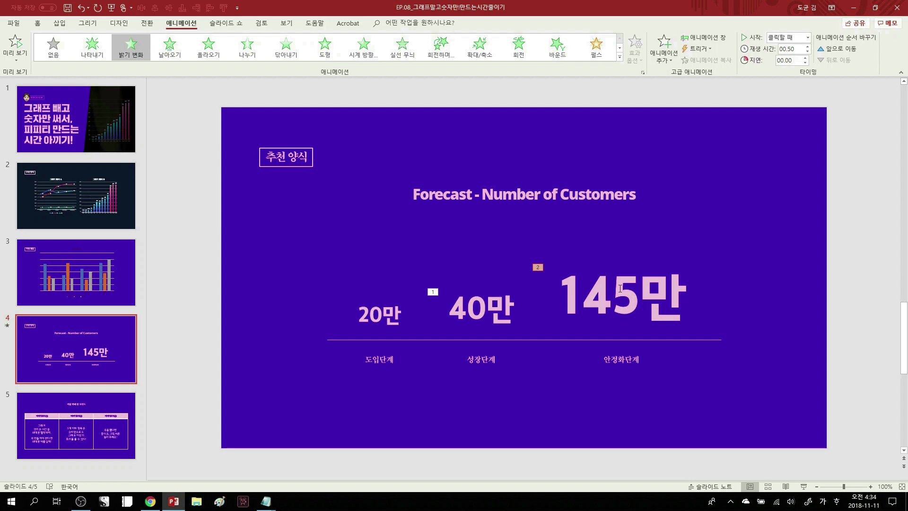
- Insert the Star, Uiverse video from the desktop into slide 4 and position it to cover the whole slide
click(607, 135)
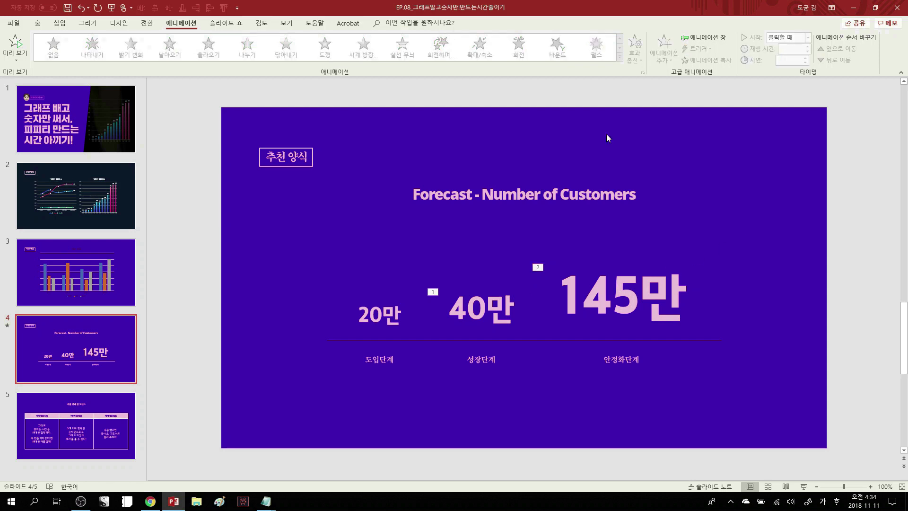
key(super+Down)
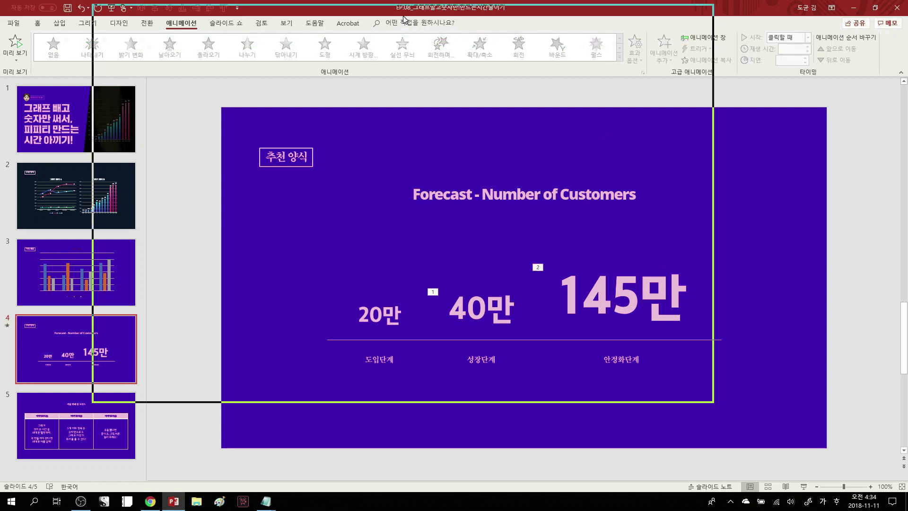
drag(54, 68, 479, 217)
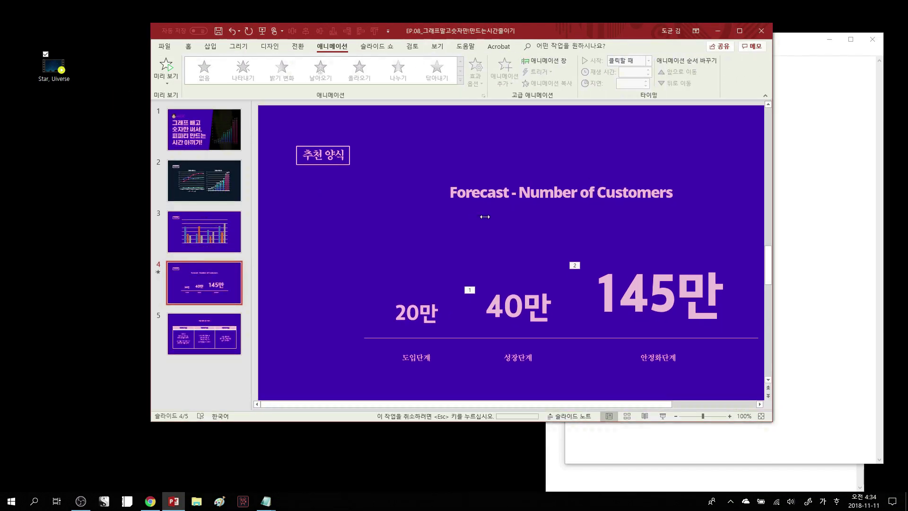
click(741, 32)
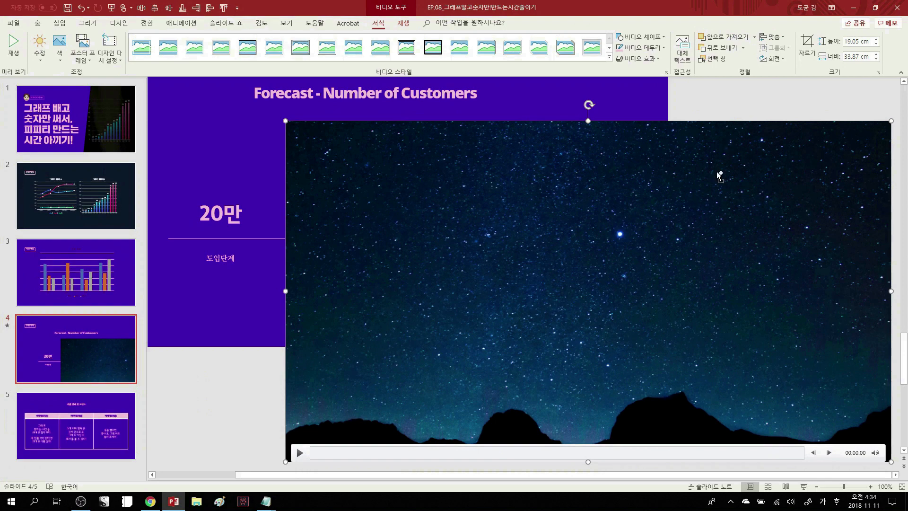
drag(804, 360, 655, 286)
- Draw a rectangle of 33.87 × 19.05 cm covering the entire slide over the video
click(59, 23)
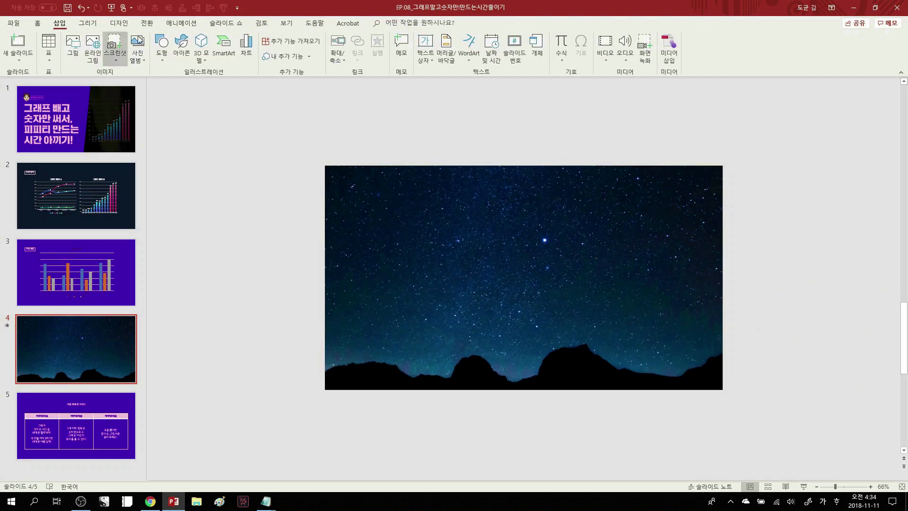
click(165, 56)
click(188, 88)
drag(325, 167, 723, 389)
- Fill the covering rectangle with black at 33% transparency and remove its outline
right_click(655, 225)
click(690, 209)
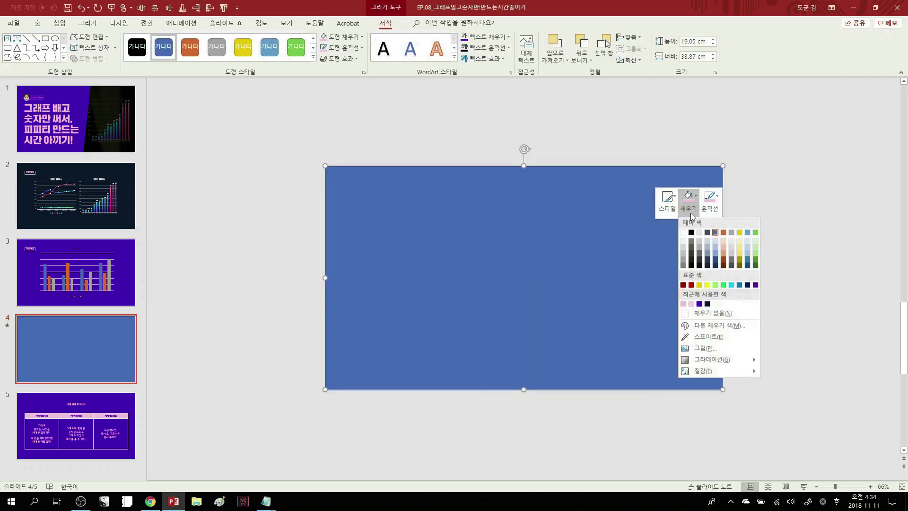
click(691, 232)
click(710, 199)
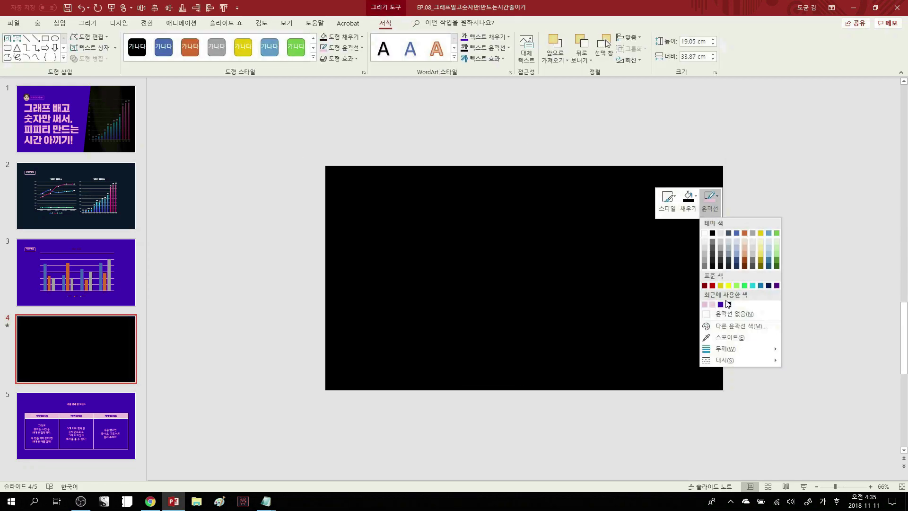
click(728, 313)
right_click(581, 298)
key(Escape)
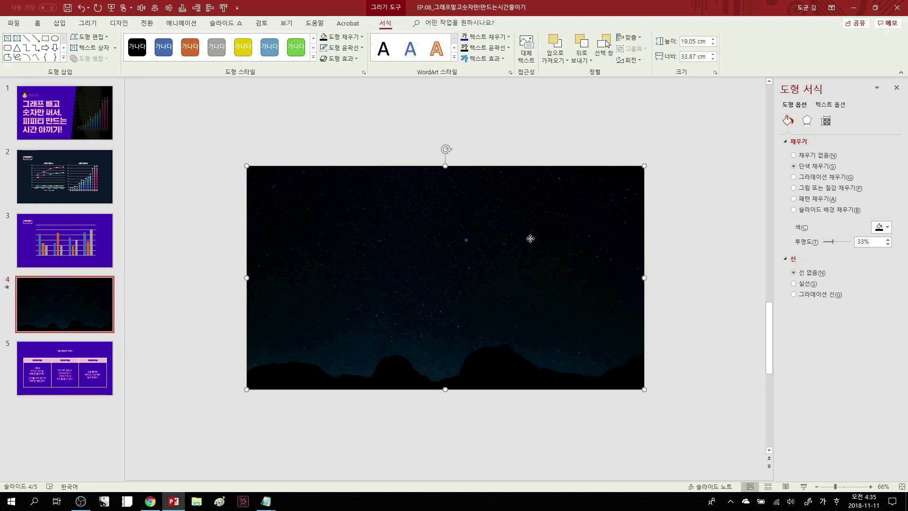
- Send the black overlay to the back, and the night-sky video behind it, so both lie beneath the text
click(582, 56)
click(589, 84)
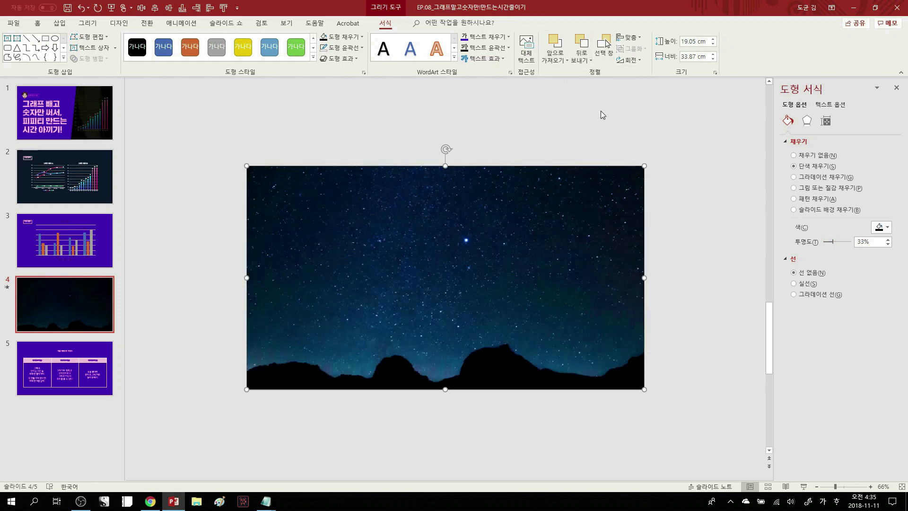
click(583, 185)
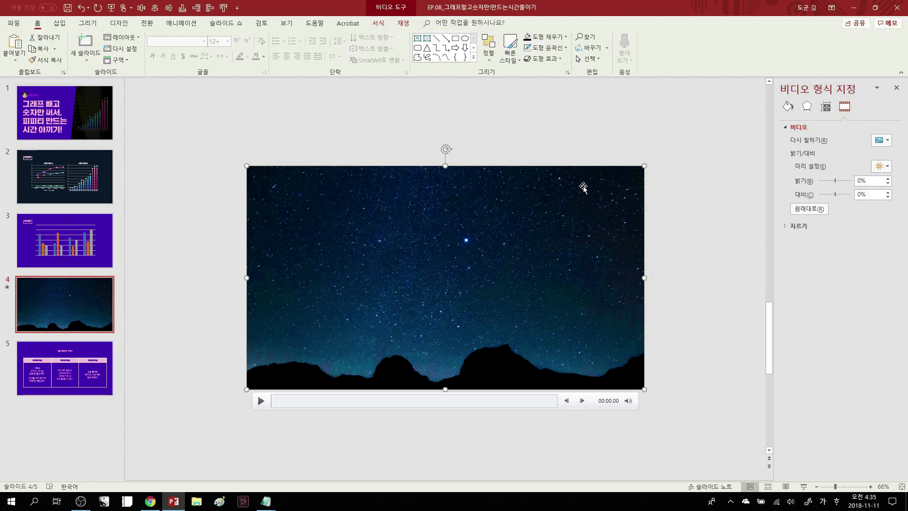
key(ctrl+shift+[)
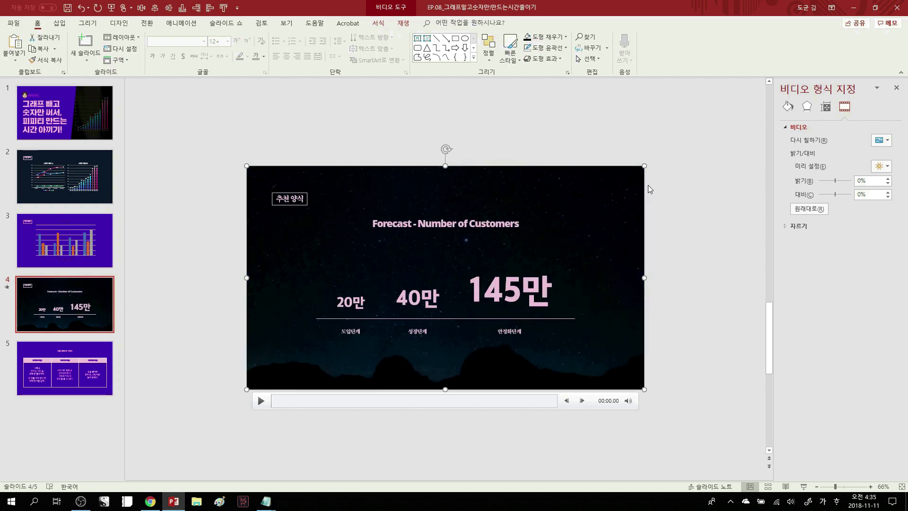
click(668, 262)
- Give the title Forecast - Number of Customers a gradient text fill in white and pale pink
scroll(668, 262, up, 3)
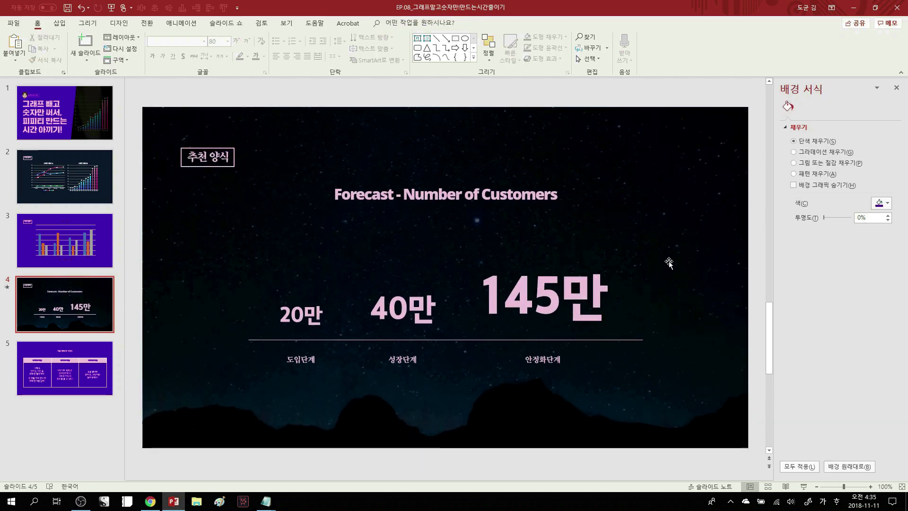
click(444, 194)
click(838, 105)
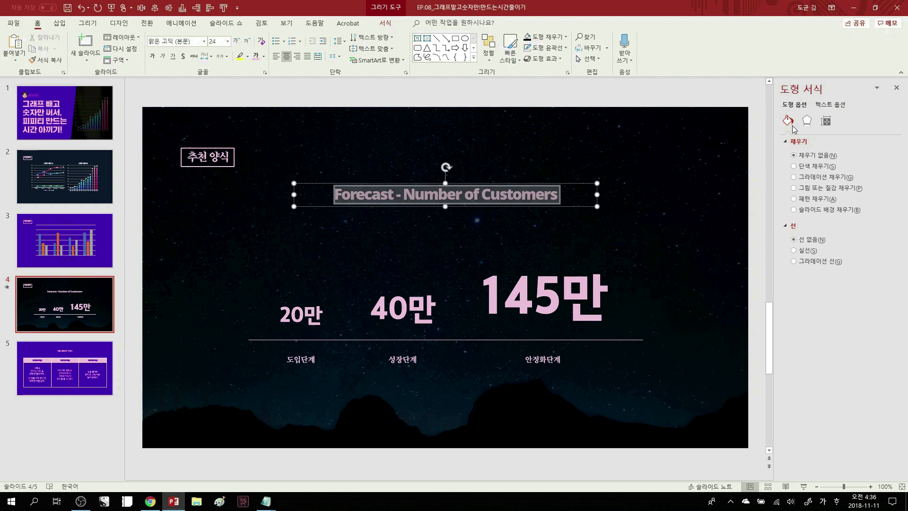
click(813, 177)
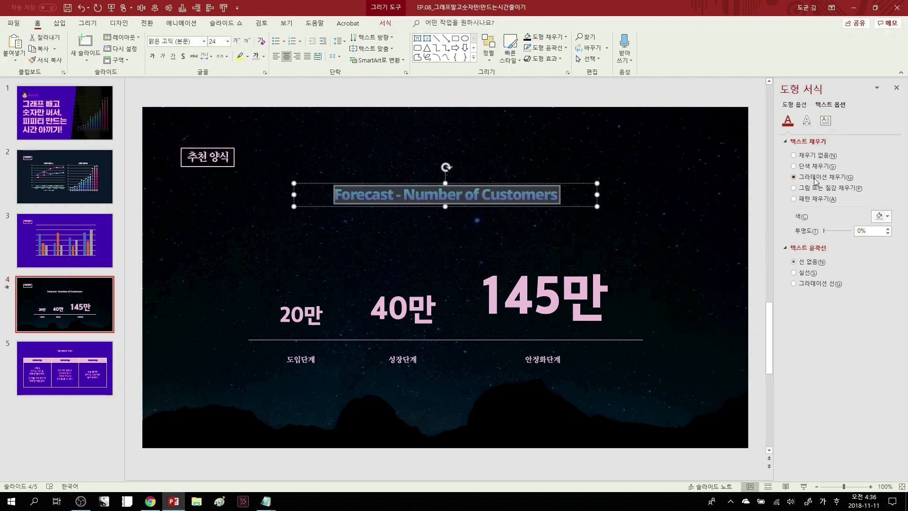
click(881, 302)
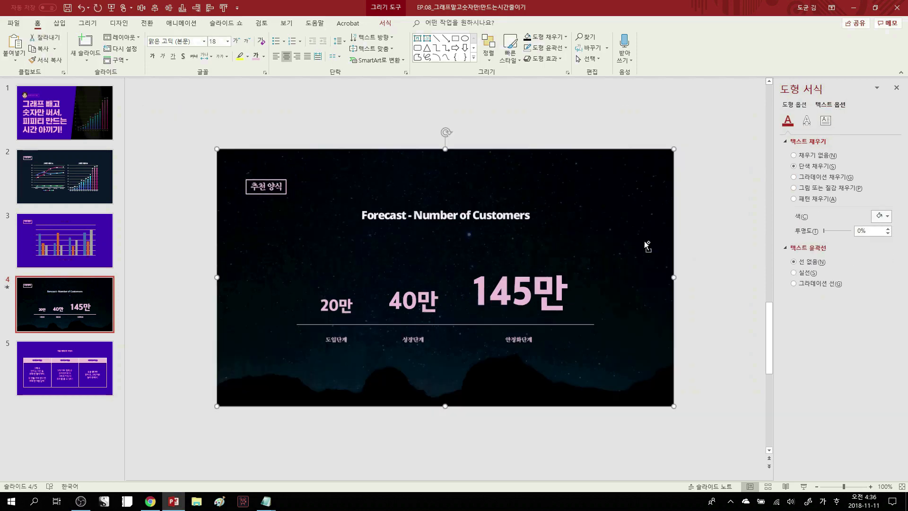
- Apply the same white-to-pink gradient text fill to the figures 20만, 40만 and 145만
scroll(647, 245, up, 3)
click(308, 316)
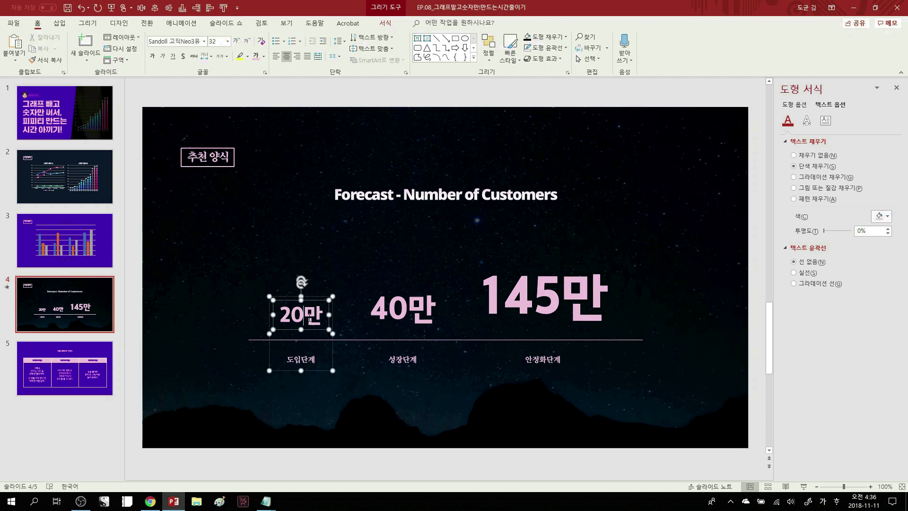
double_click(308, 316)
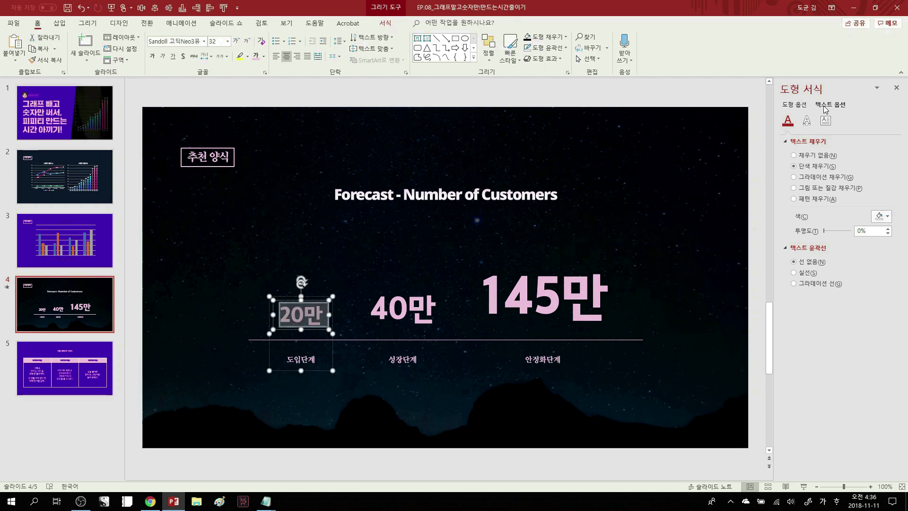
click(794, 177)
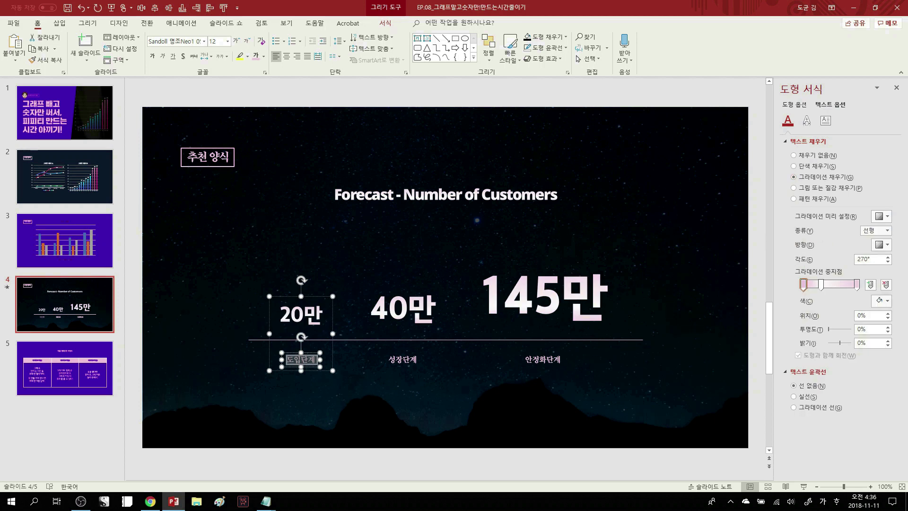
- Apply the gradient text fill to the stage labels 도입단계, 성장단계 and 안정화단계
double_click(403, 360)
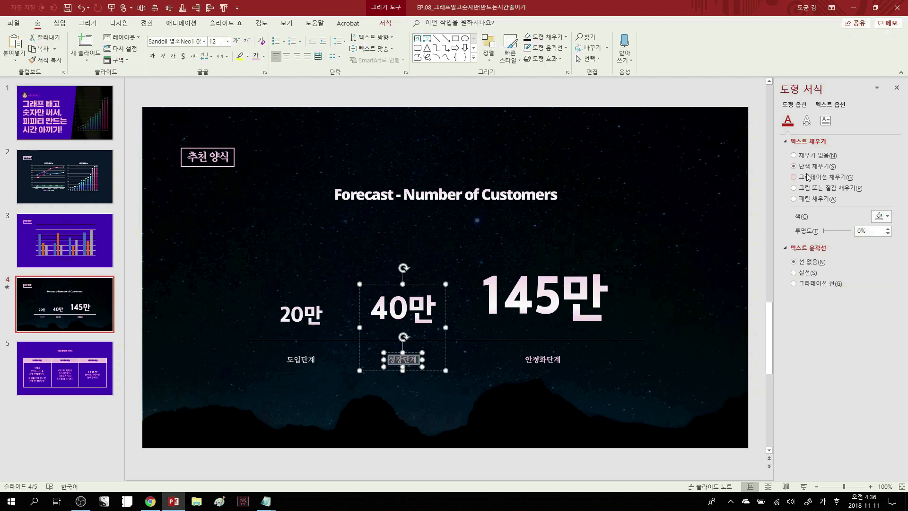
click(815, 179)
double_click(543, 359)
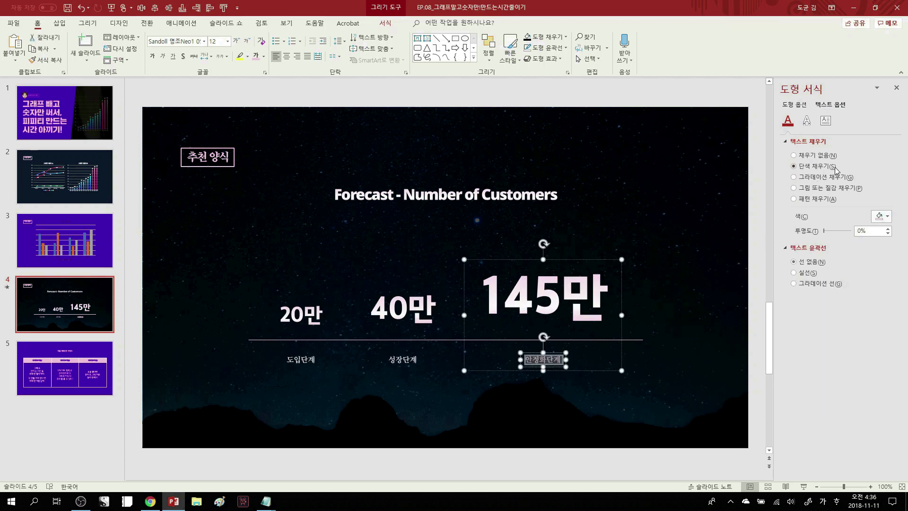
click(820, 179)
- Recolour the horizontal line between the figures and labels to a dark grey
click(681, 320)
double_click(618, 340)
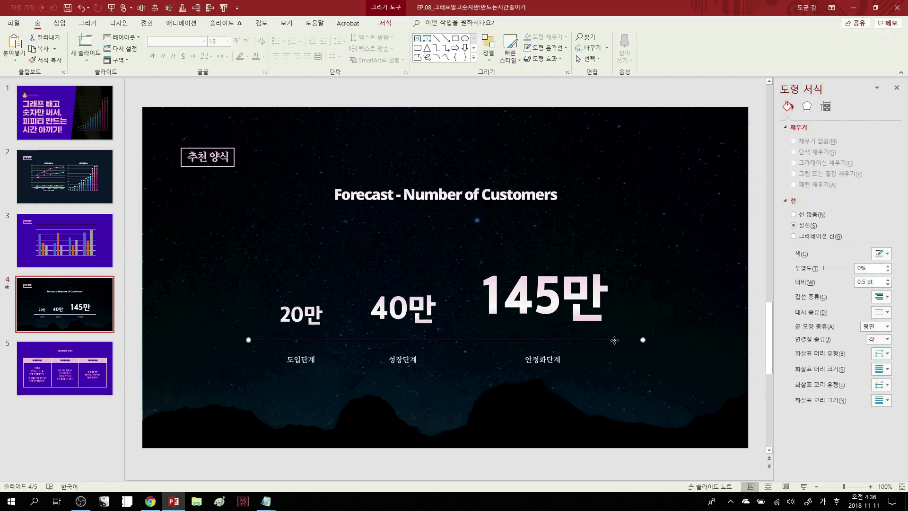
click(340, 48)
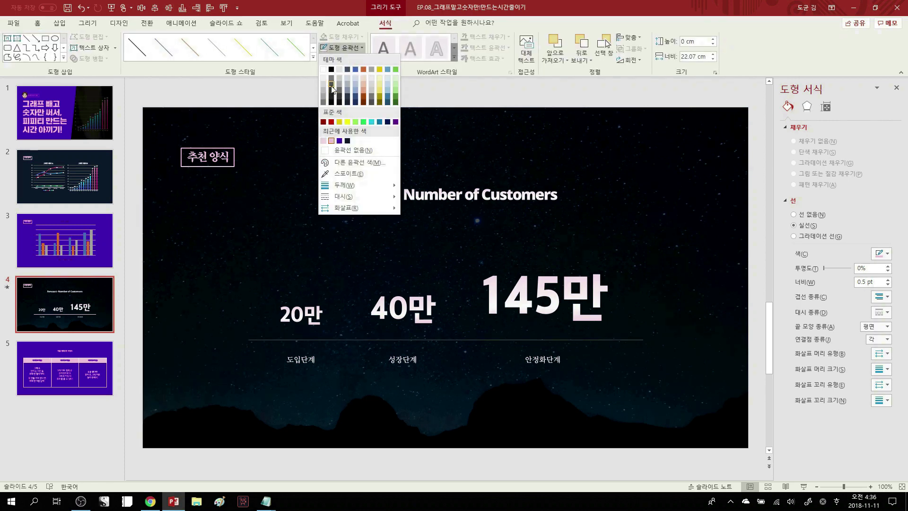
click(332, 89)
- Shift the black overlay slightly aside and select the background video beneath it
click(153, 242)
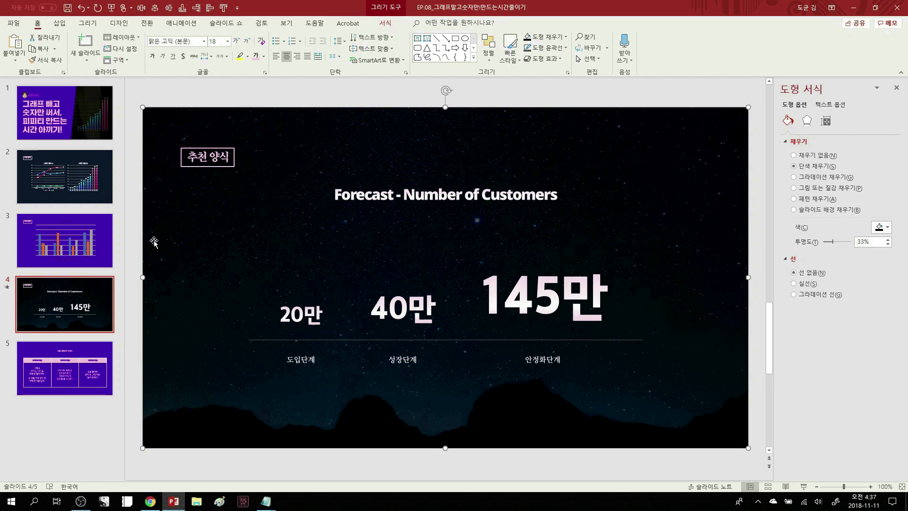
drag(154, 241, 143, 252)
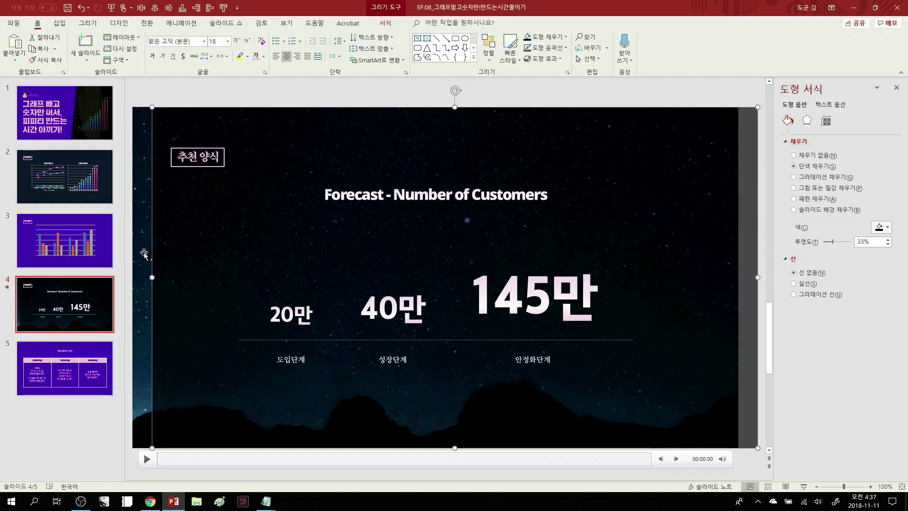
drag(144, 252, 144, 252)
- Mute the background video and set it to start automatically (자동 실행) with looped playback (반복 재생)
click(402, 23)
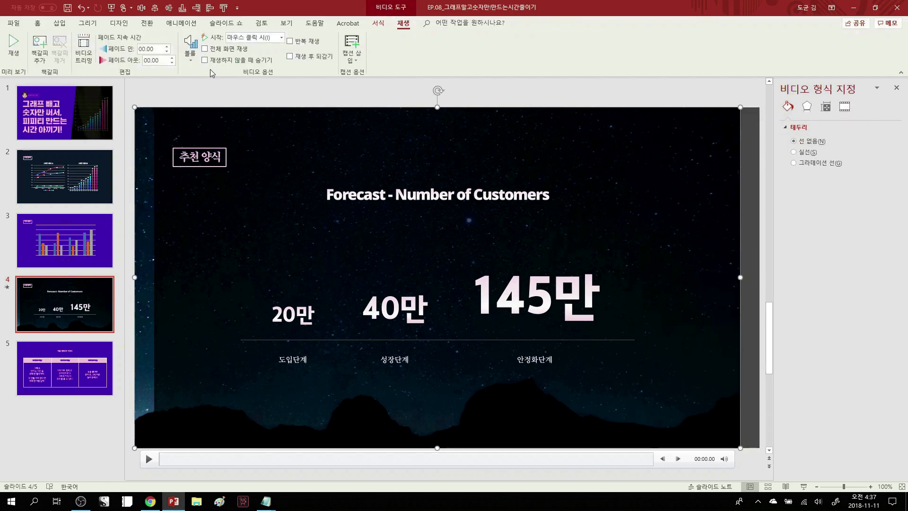
click(190, 45)
click(201, 107)
click(279, 38)
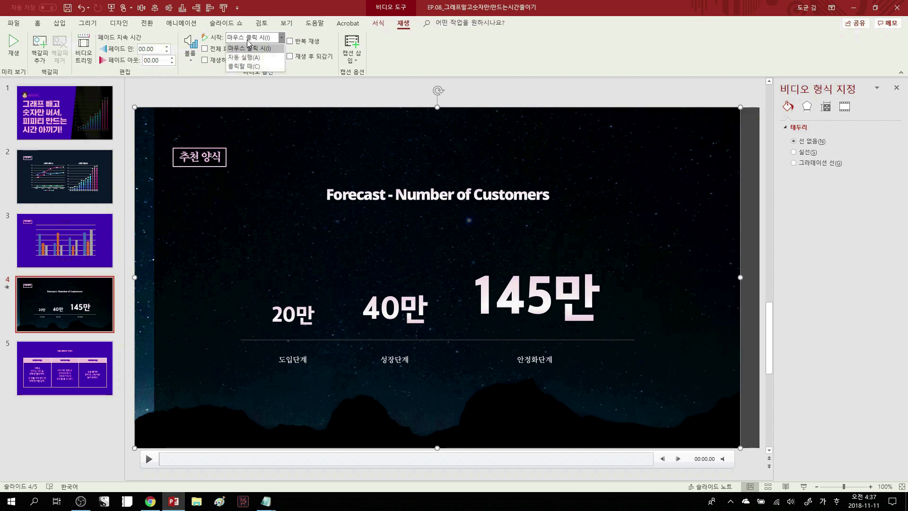
click(251, 55)
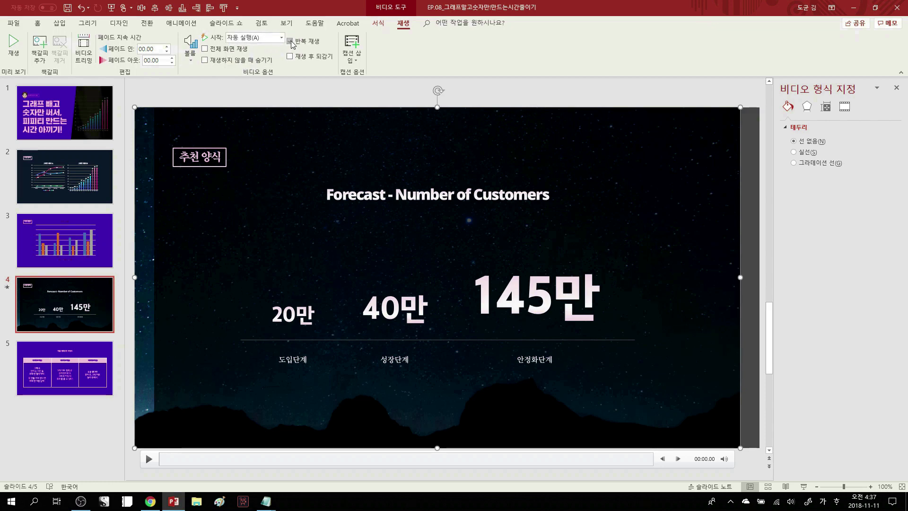
click(288, 90)
click(883, 309)
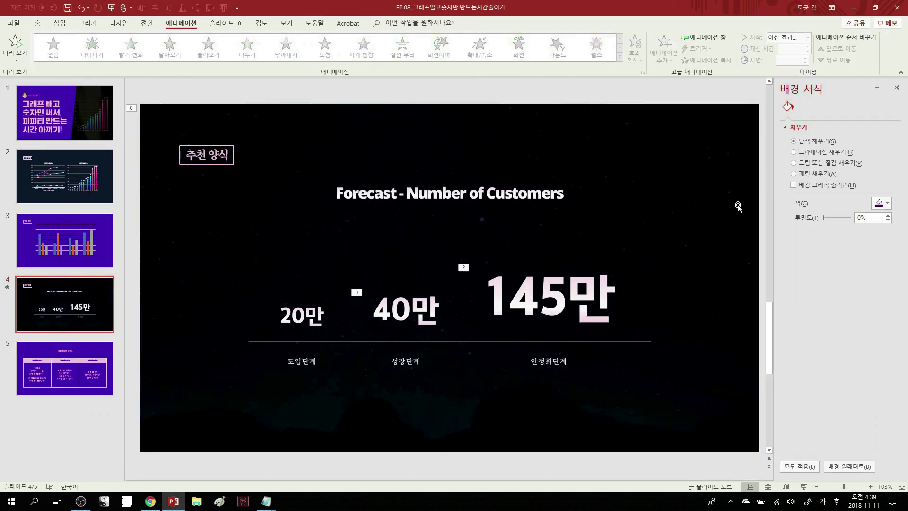
- Preview the forecast slide with its video background as a full-screen slide show, and return to editing
key(shift+F5)
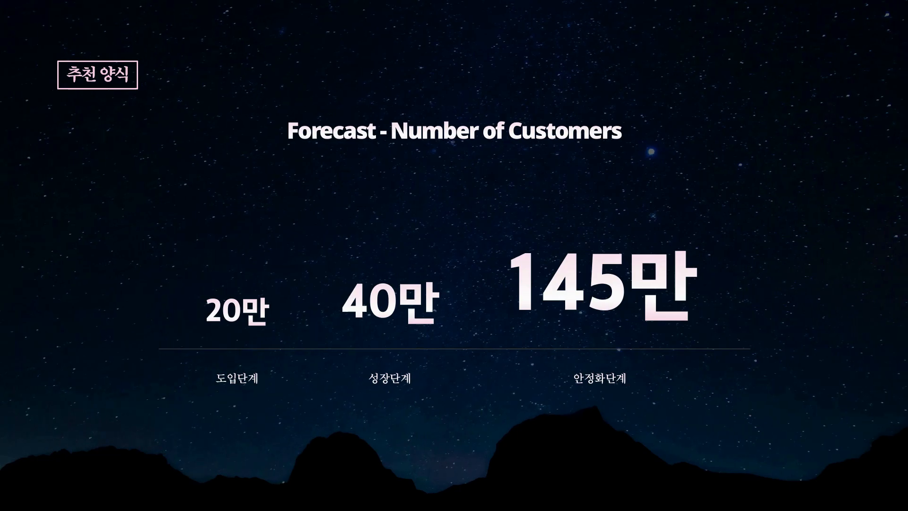
key(Escape)
- Compare the two charts on slide 2 with the numbers-only forecast on slide 4, and present slide 4 full screen
scroll(191, 178, up, 2)
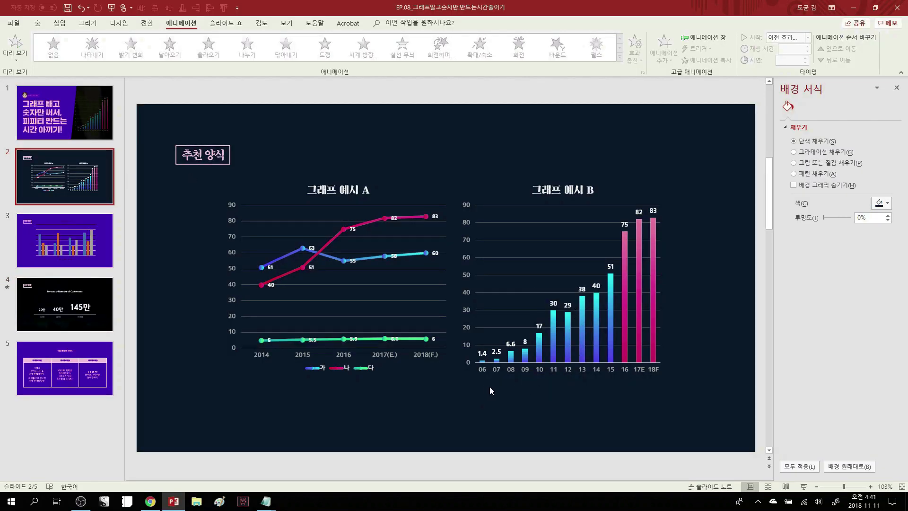
drag(676, 150, 424, 437)
click(66, 318)
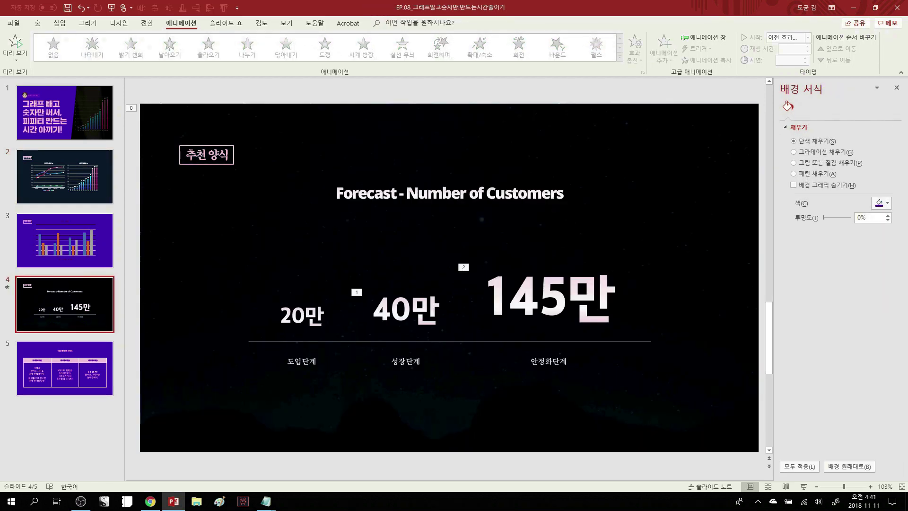
click(66, 178)
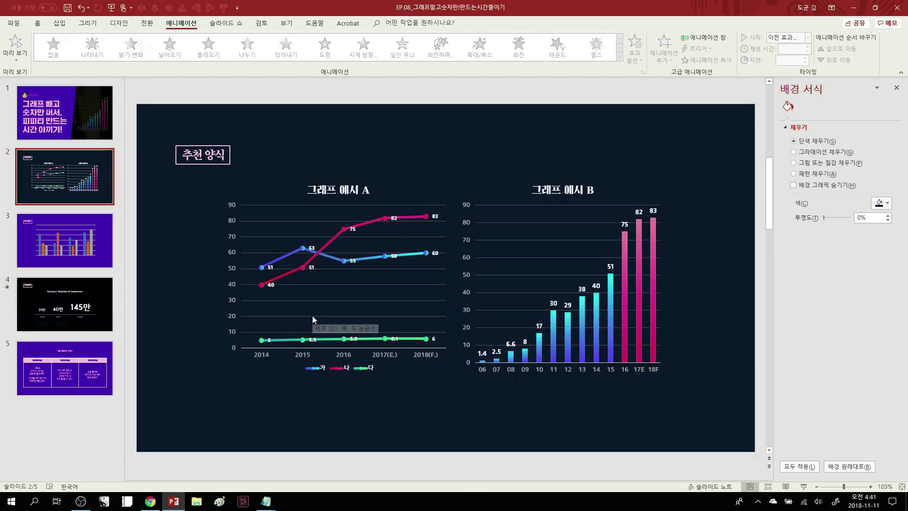
drag(700, 407, 183, 178)
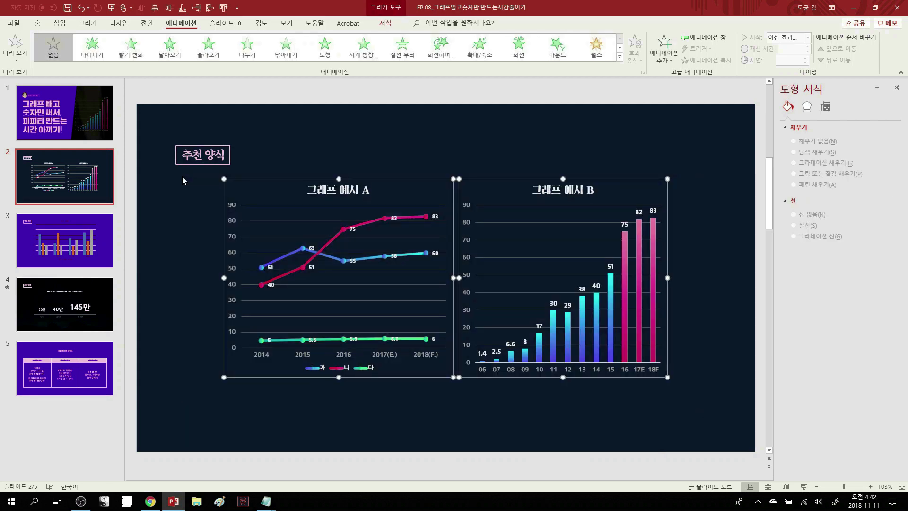
drag(211, 156, 249, 242)
key(Escape)
click(93, 322)
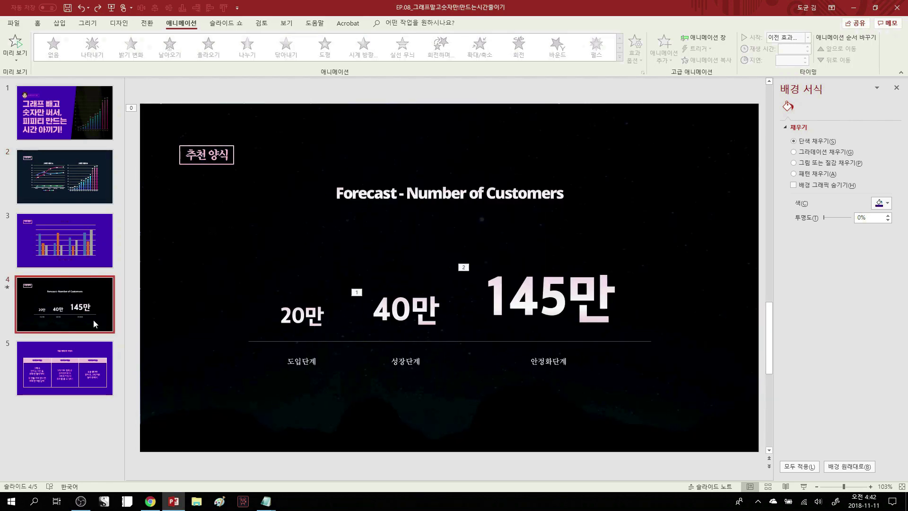
key(shift+F5)
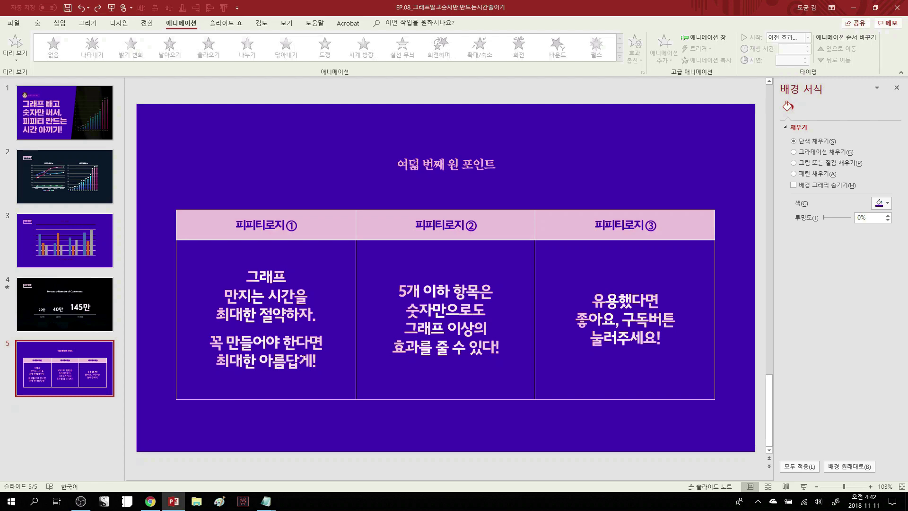
- Read the first tip, 피피티로지 ①, in the summary table on slide 5 at a larger zoom
click(255, 331)
ctrl+scroll(254, 331, up, 10)
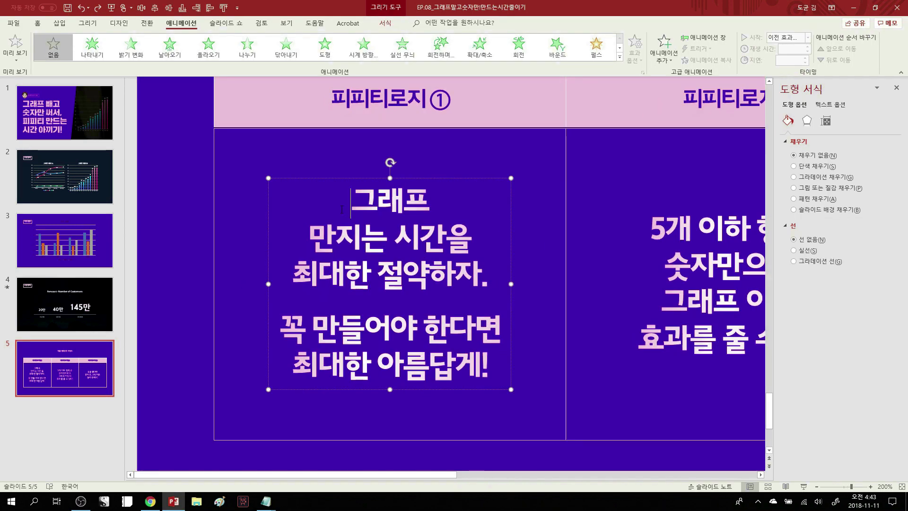
drag(352, 193, 492, 280)
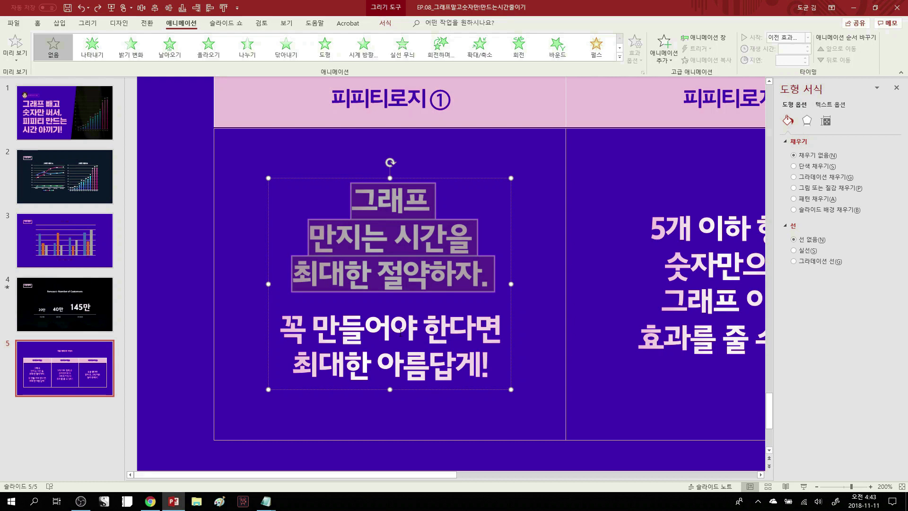
click(312, 331)
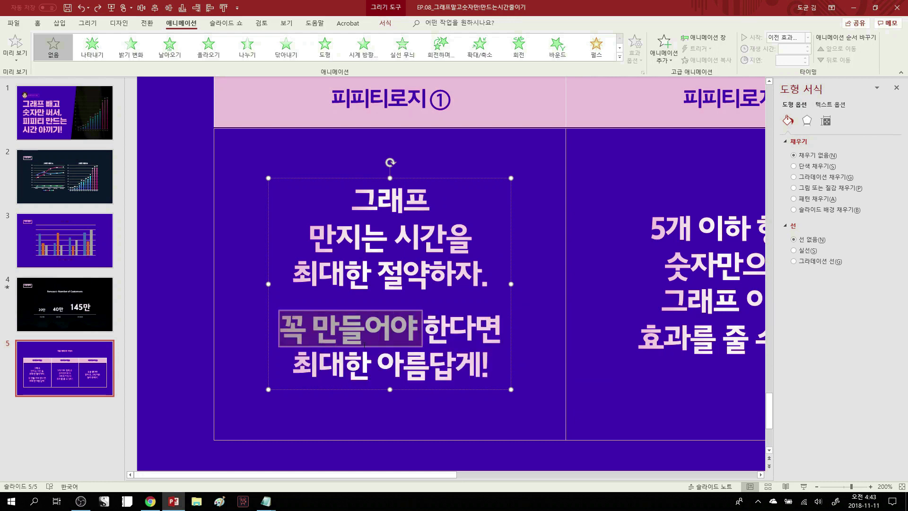